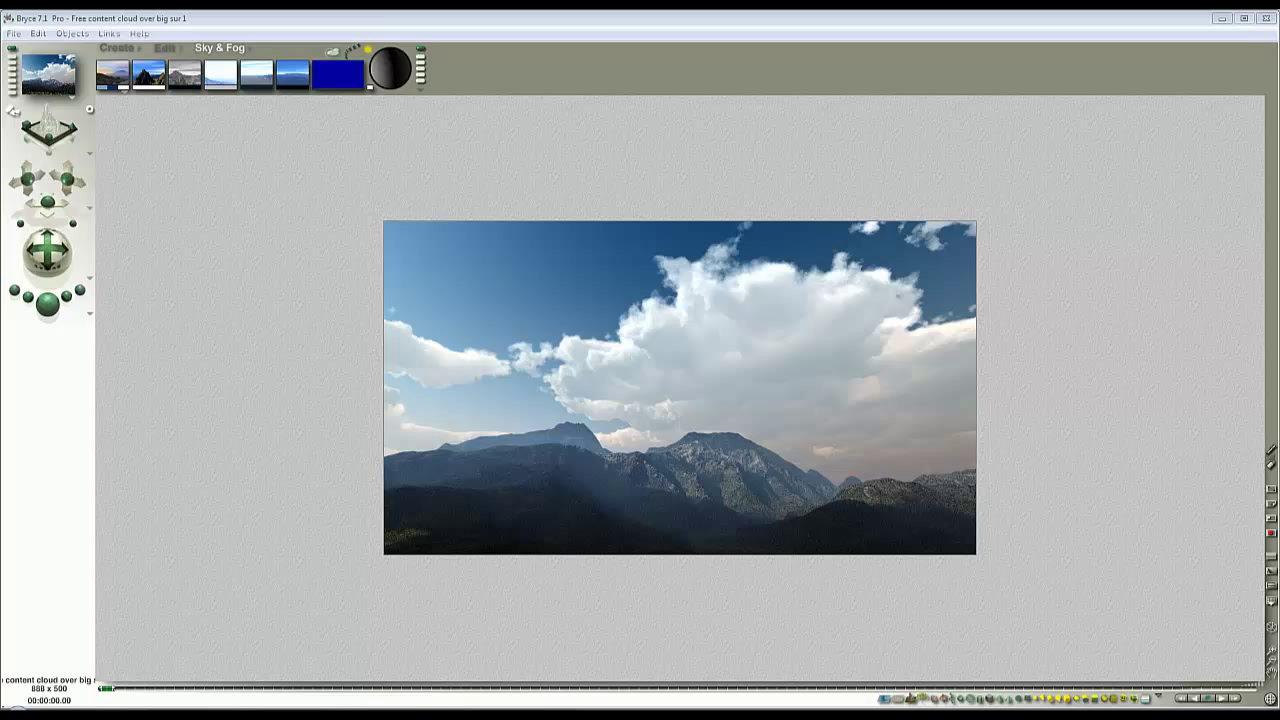
In Chrome, go to Horo's Bryce Documents, then Mine (PDF), then the Diverse category.
mouse_move(307, 719)
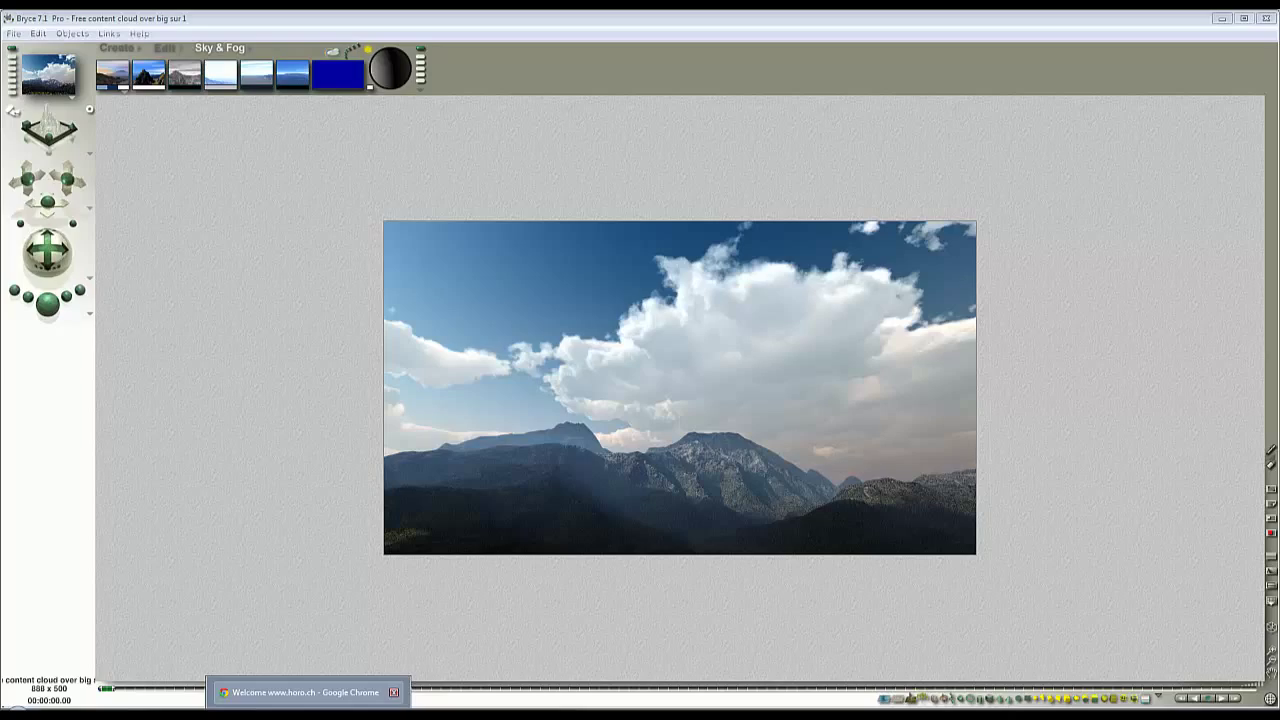
click(366, 662)
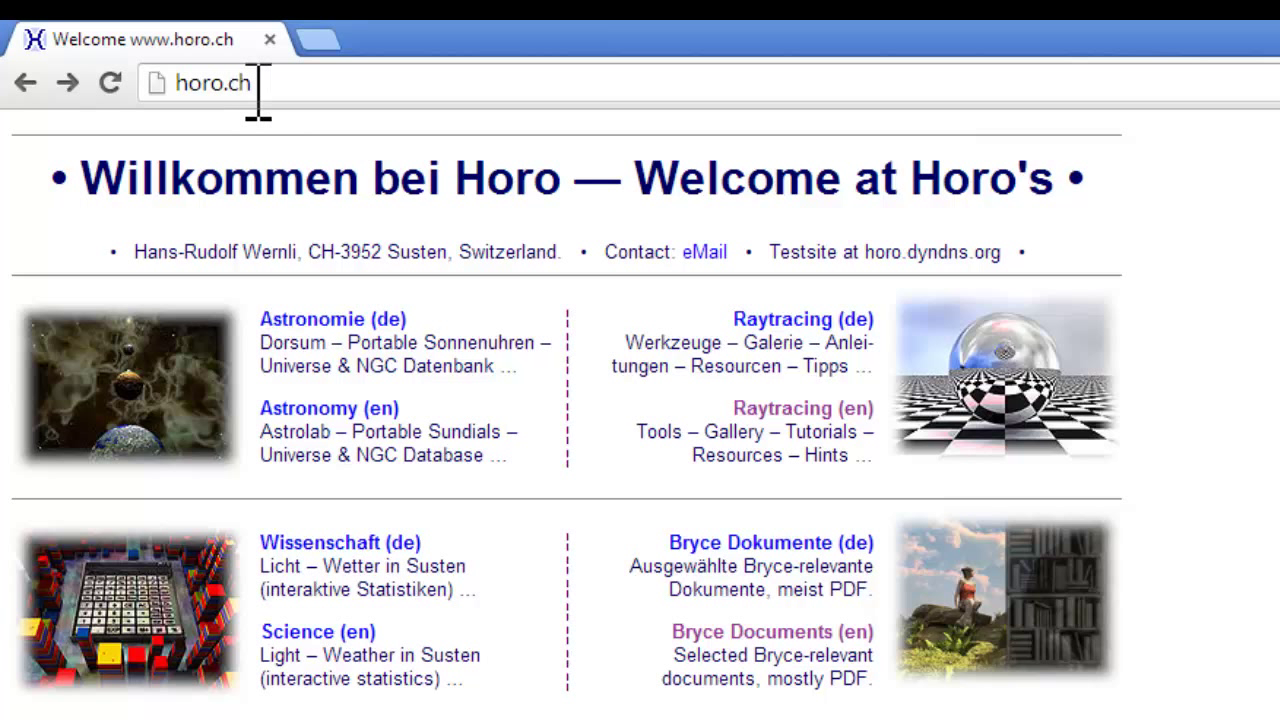
click(822, 636)
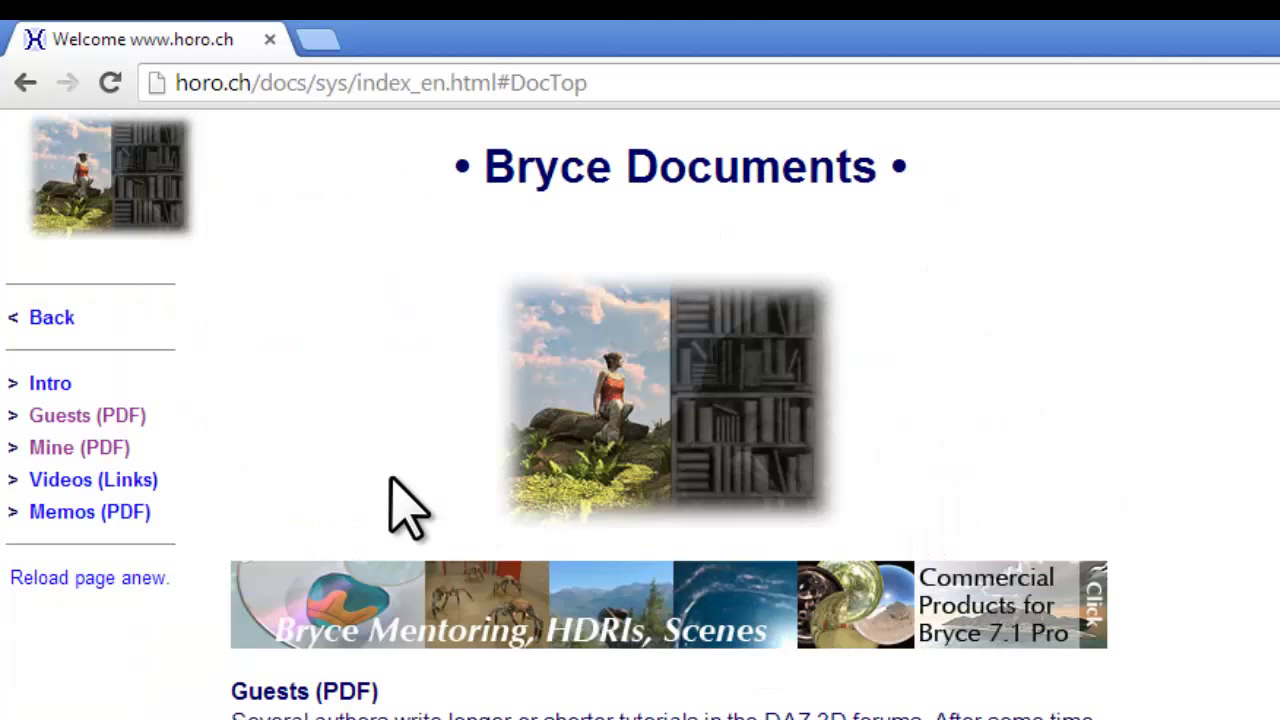
click(108, 449)
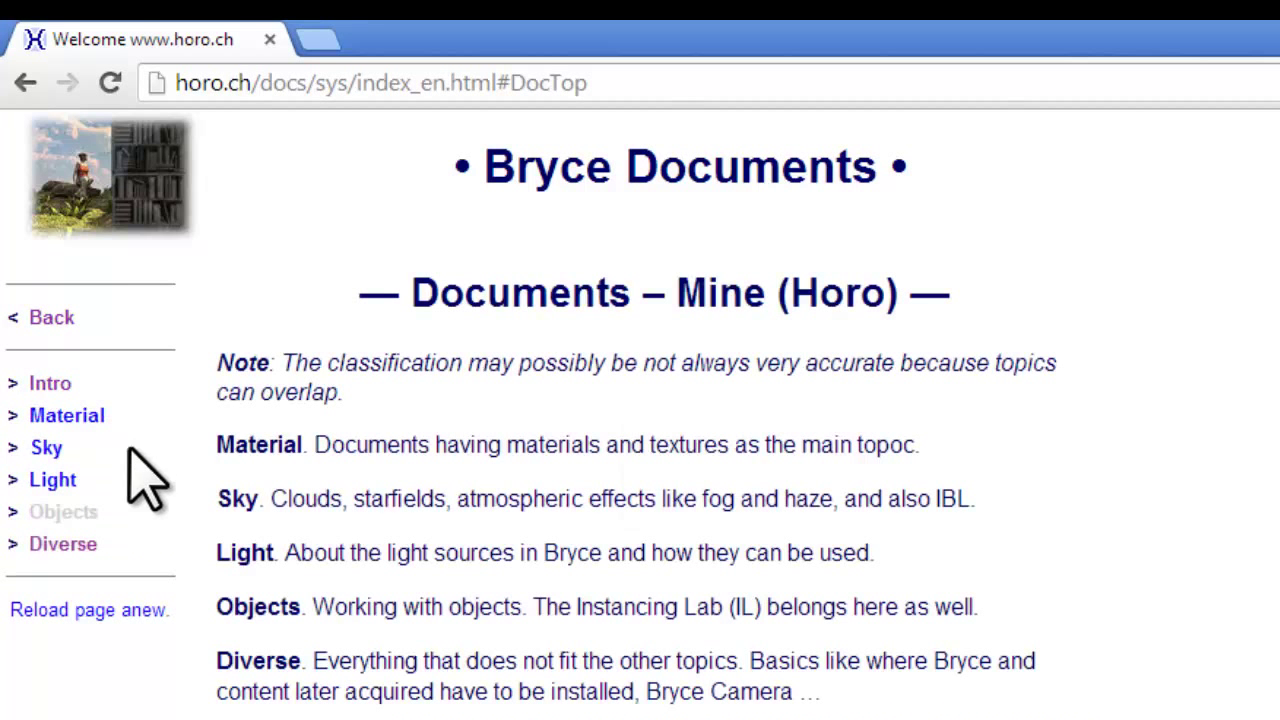
click(72, 548)
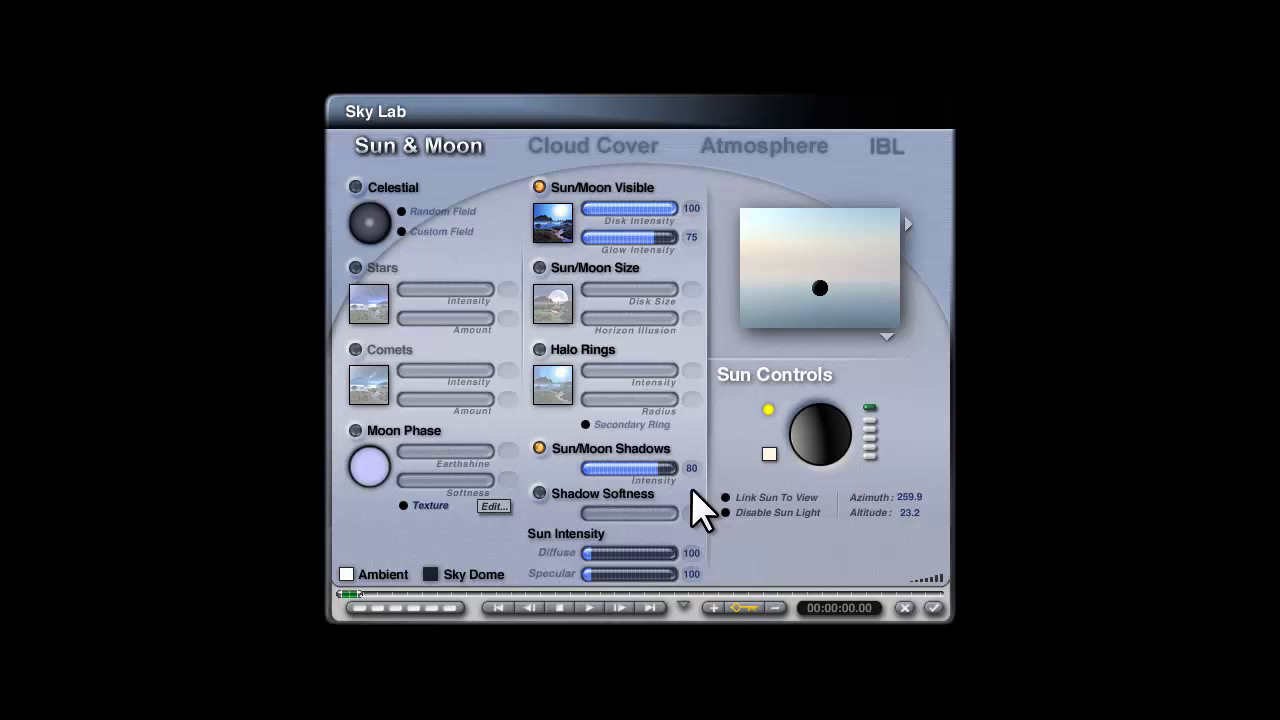
View the sky's IBL settings and rotate the HDRI preview sphere.
click(893, 145)
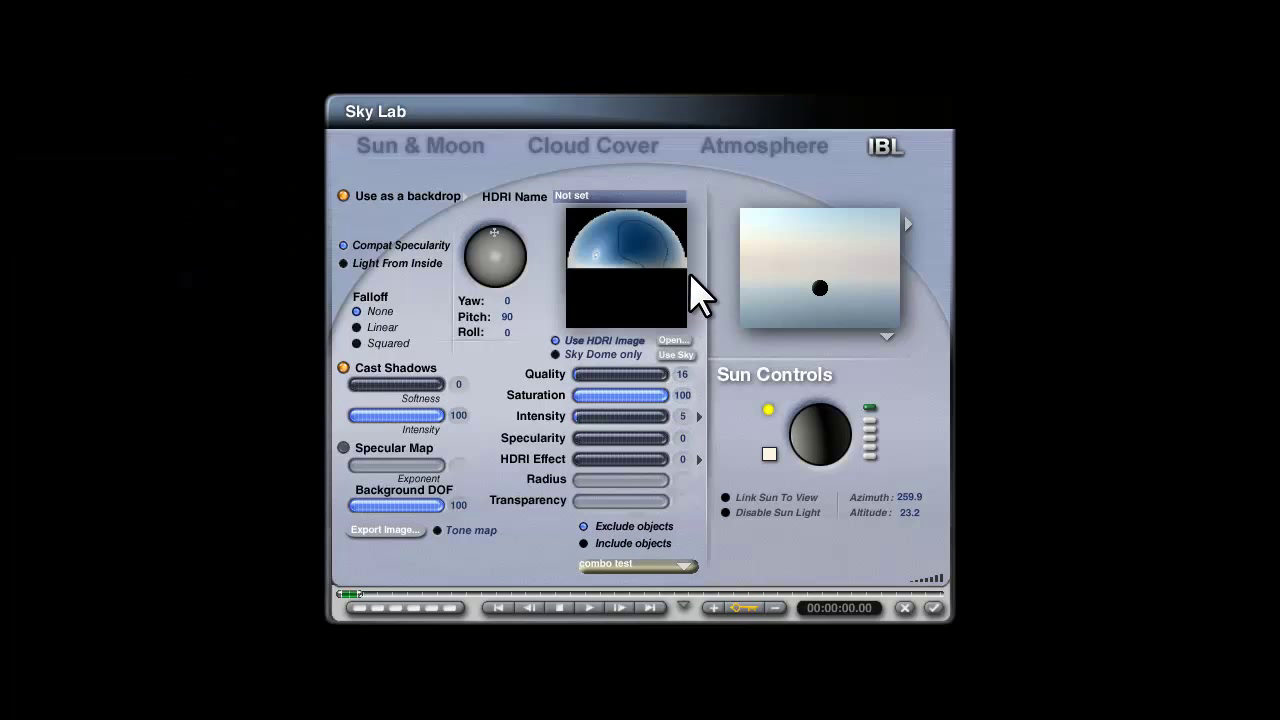
drag(586, 286, 684, 272)
Set the sky's IBL HDRI Effect value to 50.
click(935, 609)
click(682, 459)
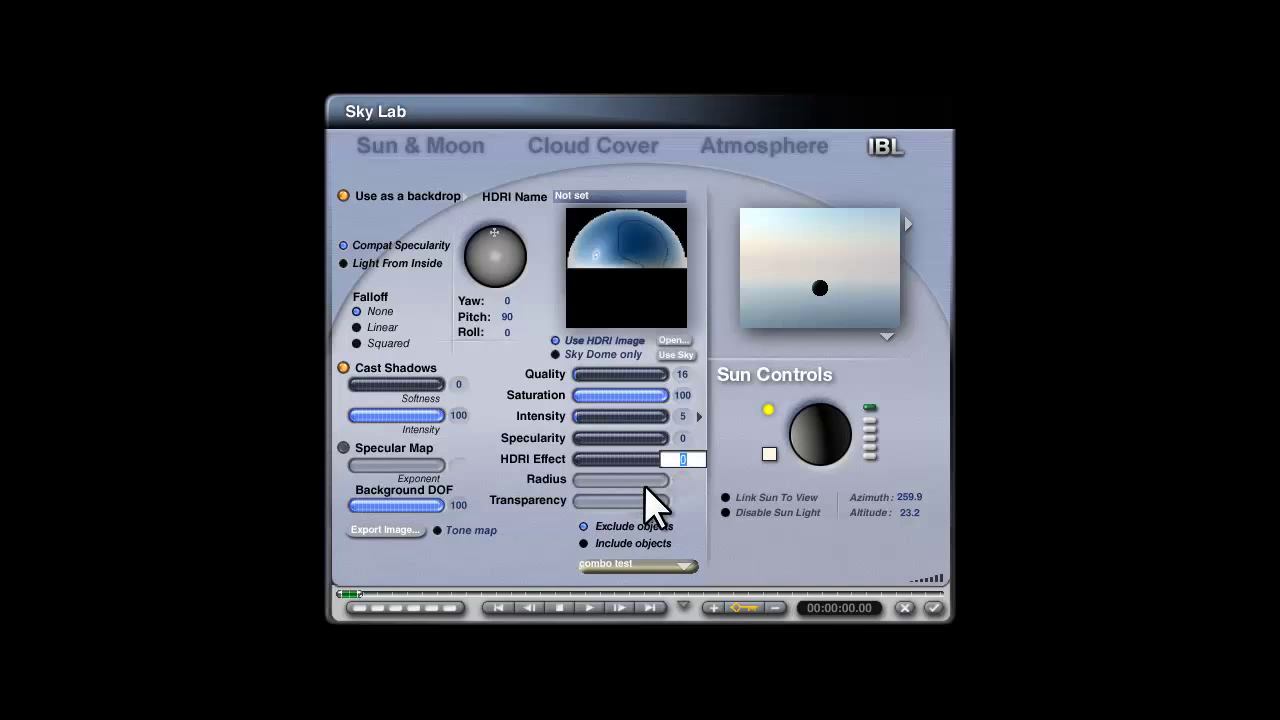
text(50)
key(Return)
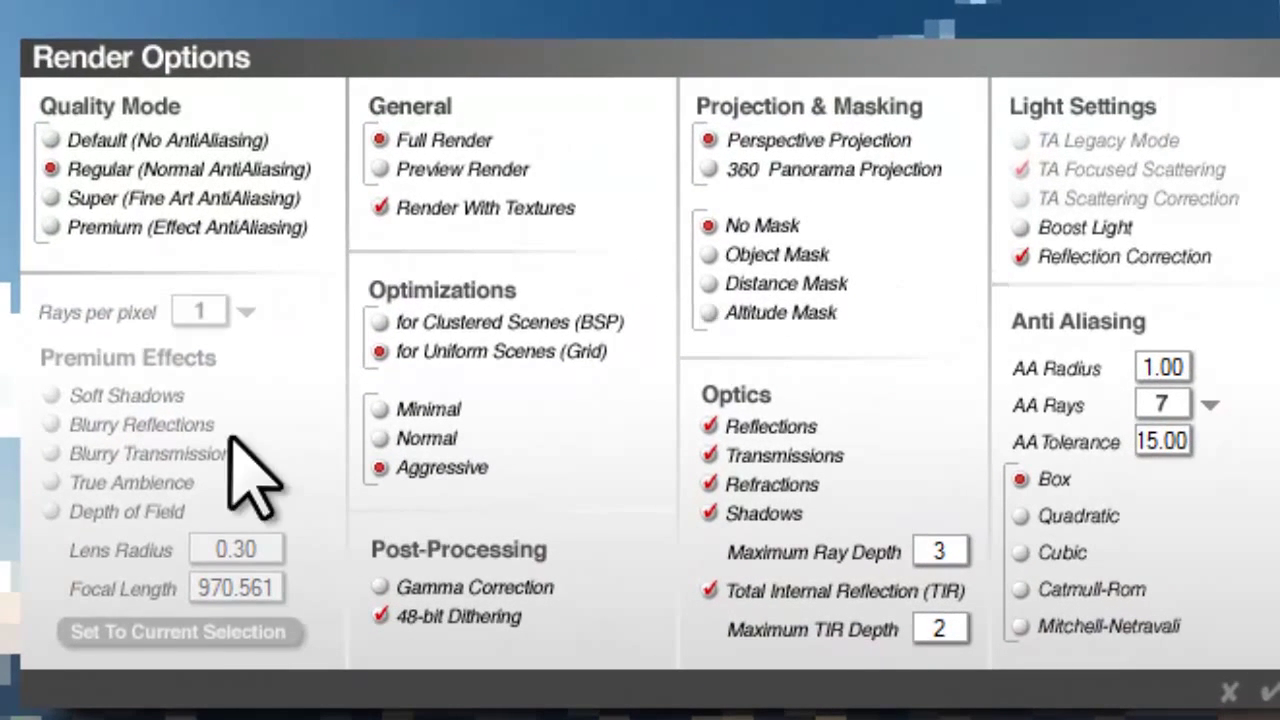
Set Render Options to Premium with True Ambience and TA Scattering Correction, and accept.
click(72, 228)
click(48, 483)
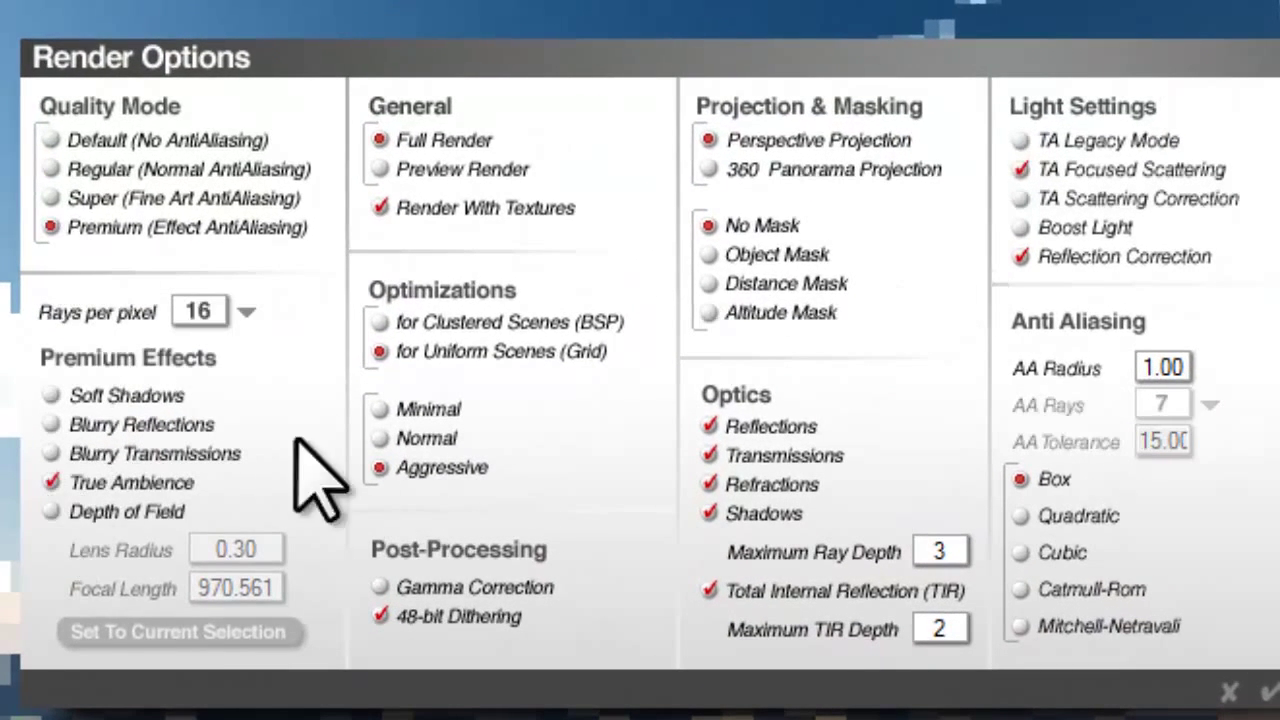
click(1068, 194)
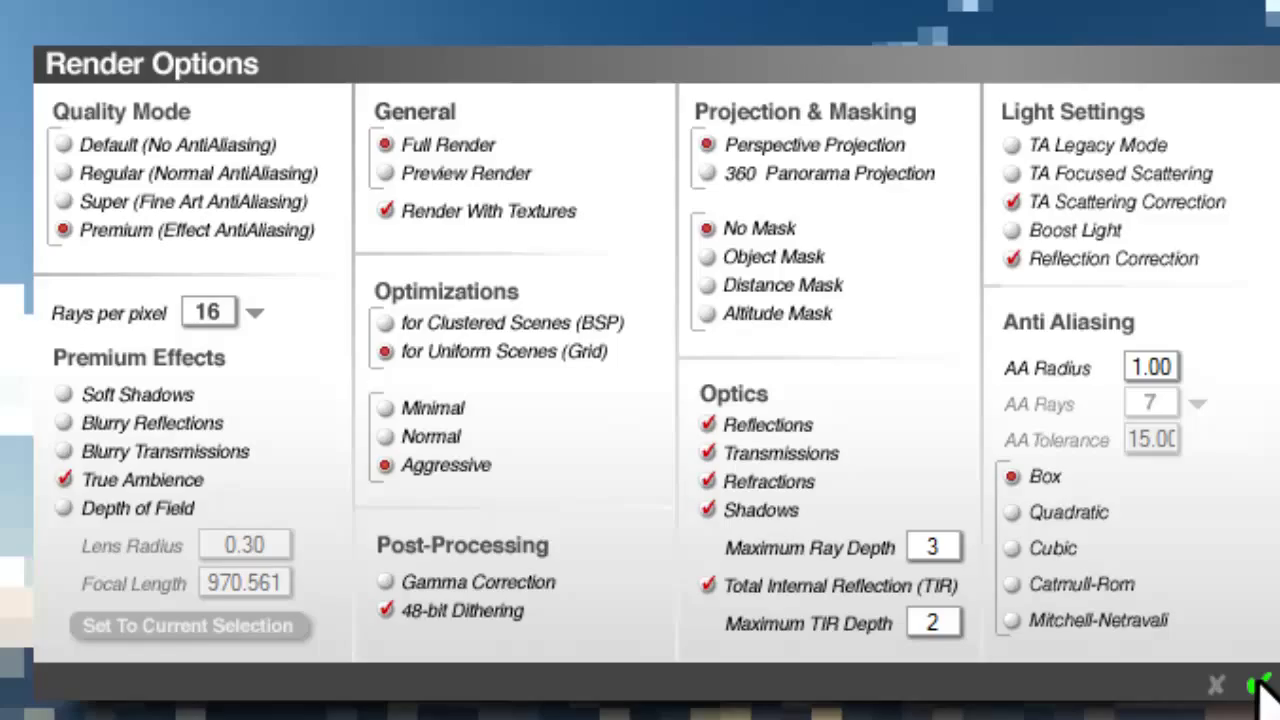
click(1229, 691)
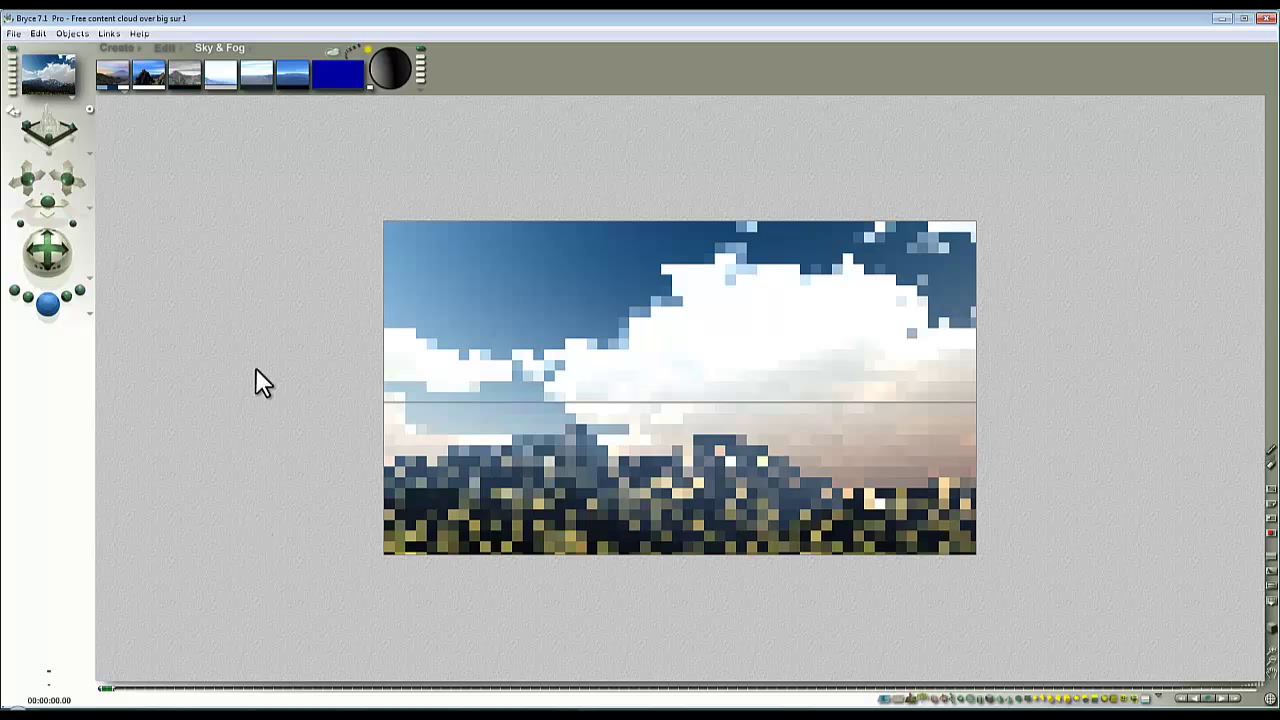
Stop the render once the first coarse, blocky pass appears.
click(307, 353)
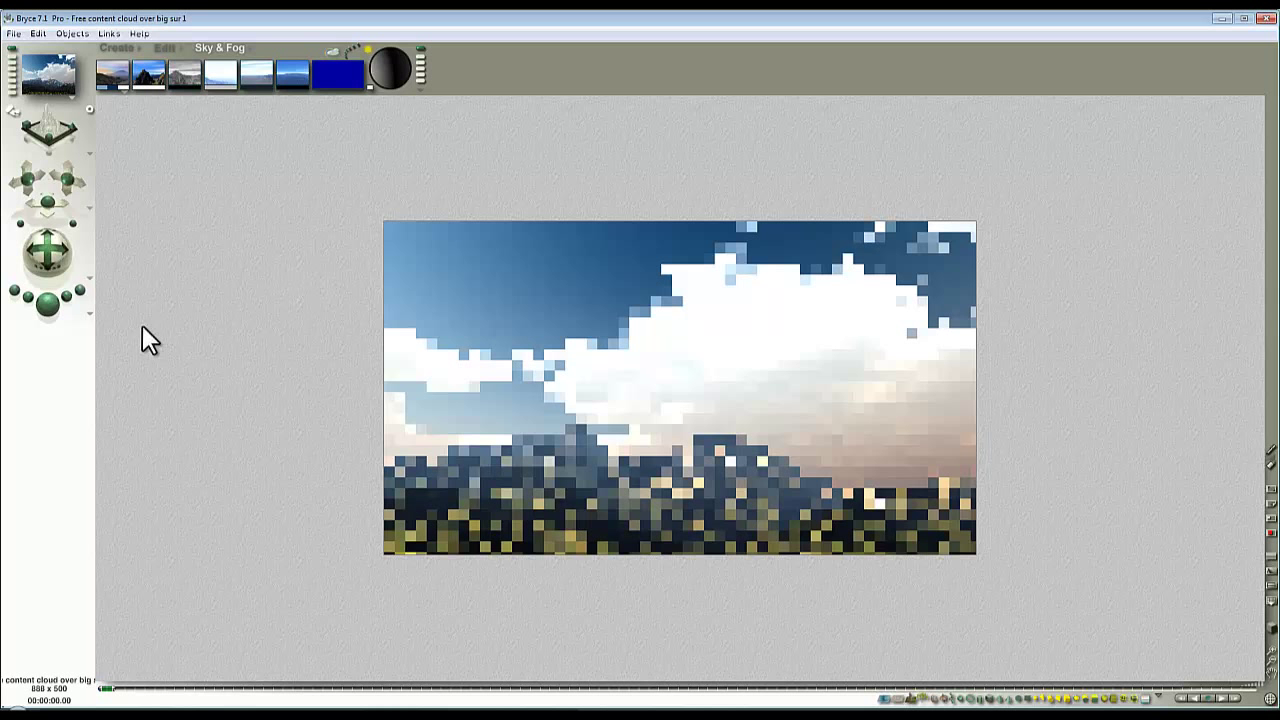
Review the full Render Options, close them, and reopen Sky Lab.
click(90, 313)
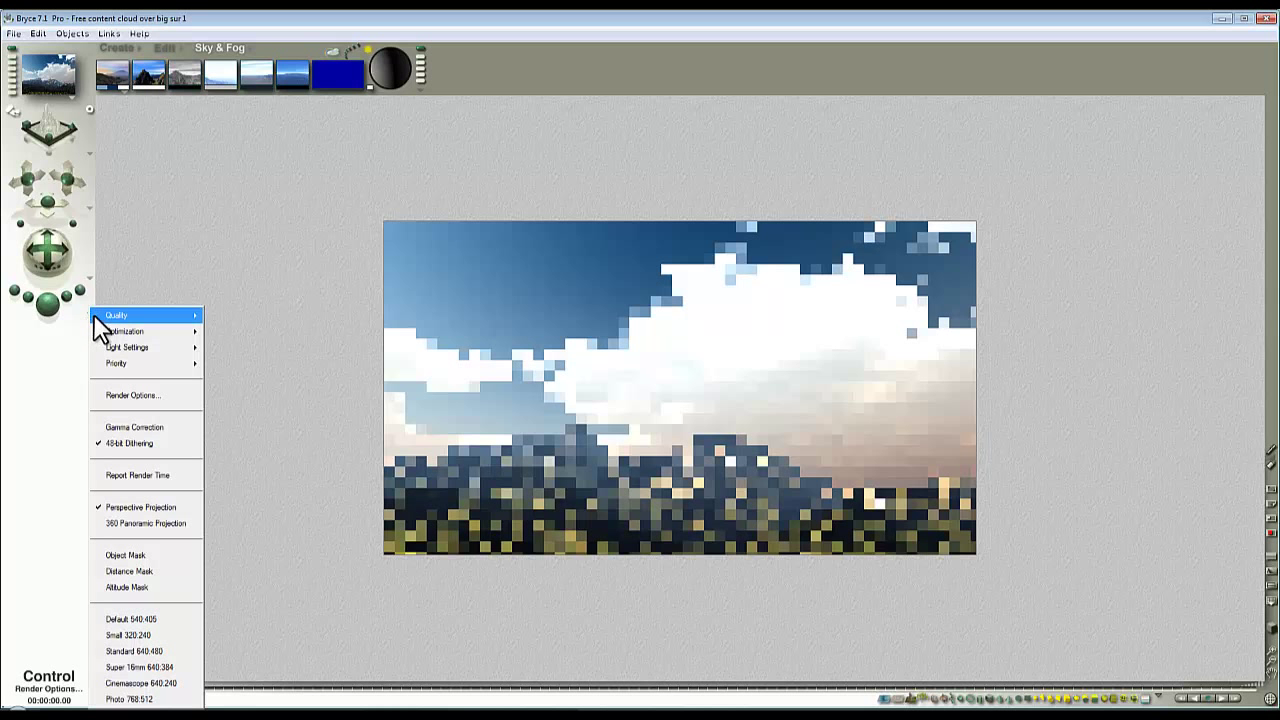
click(124, 396)
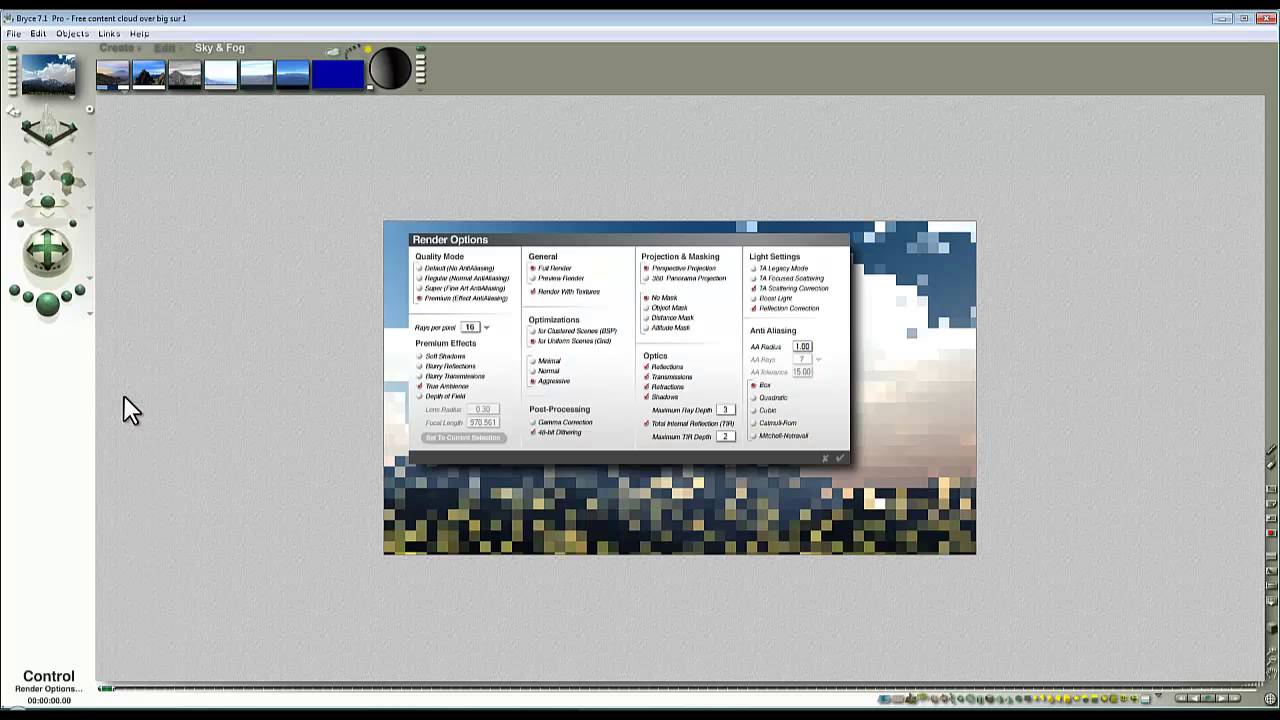
click(841, 458)
click(332, 50)
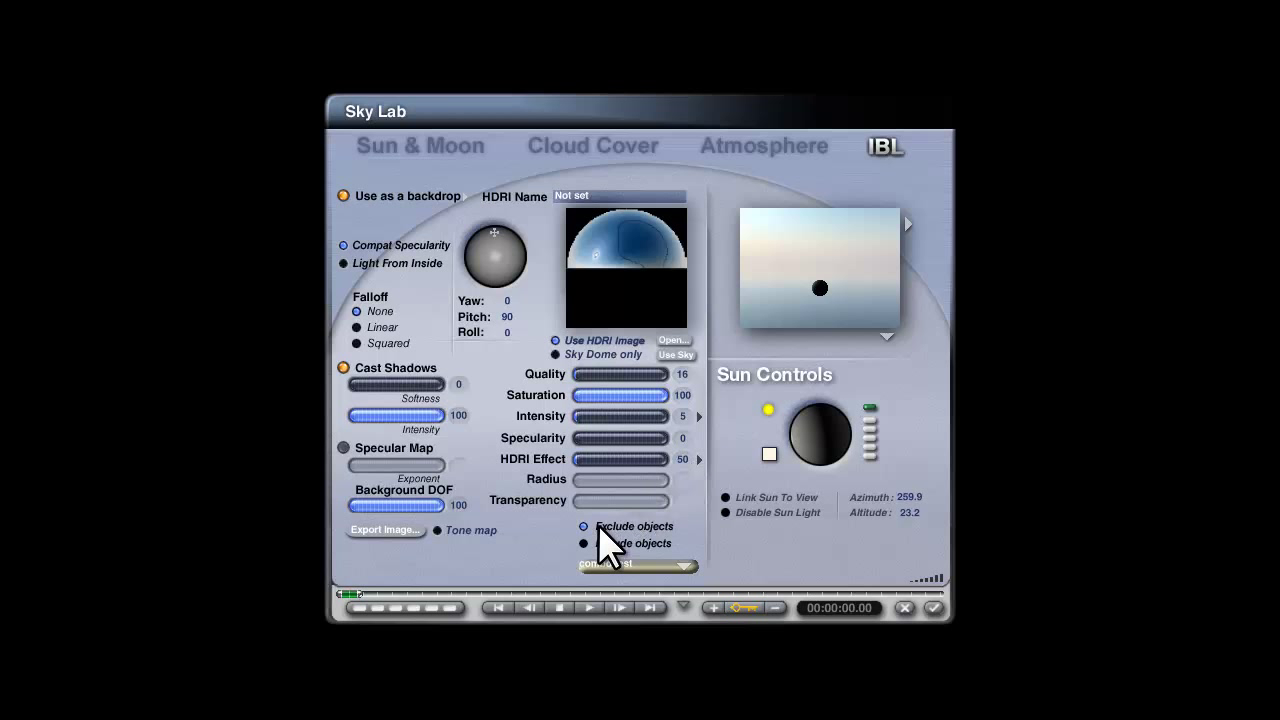
Choose Slab as the object excluded from image-based lighting.
click(685, 566)
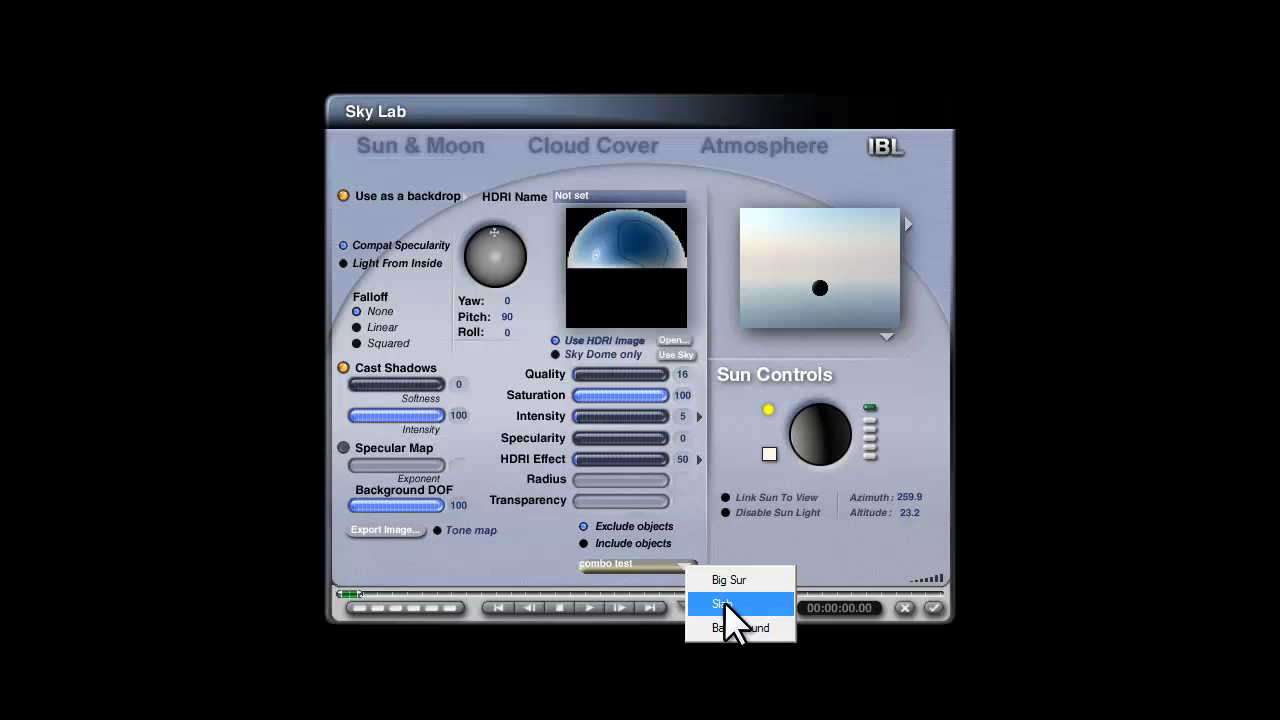
click(727, 605)
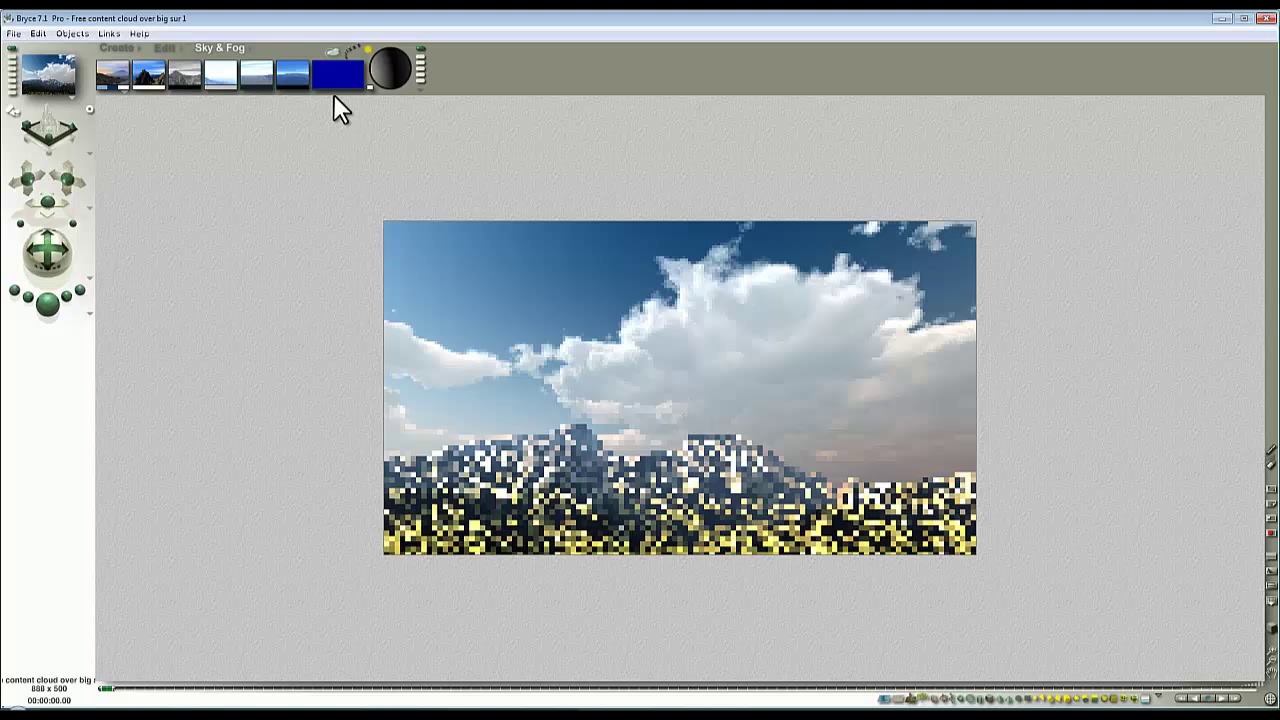
Reopen Sky Lab and set the HDRI Effect value to 25.
click(332, 51)
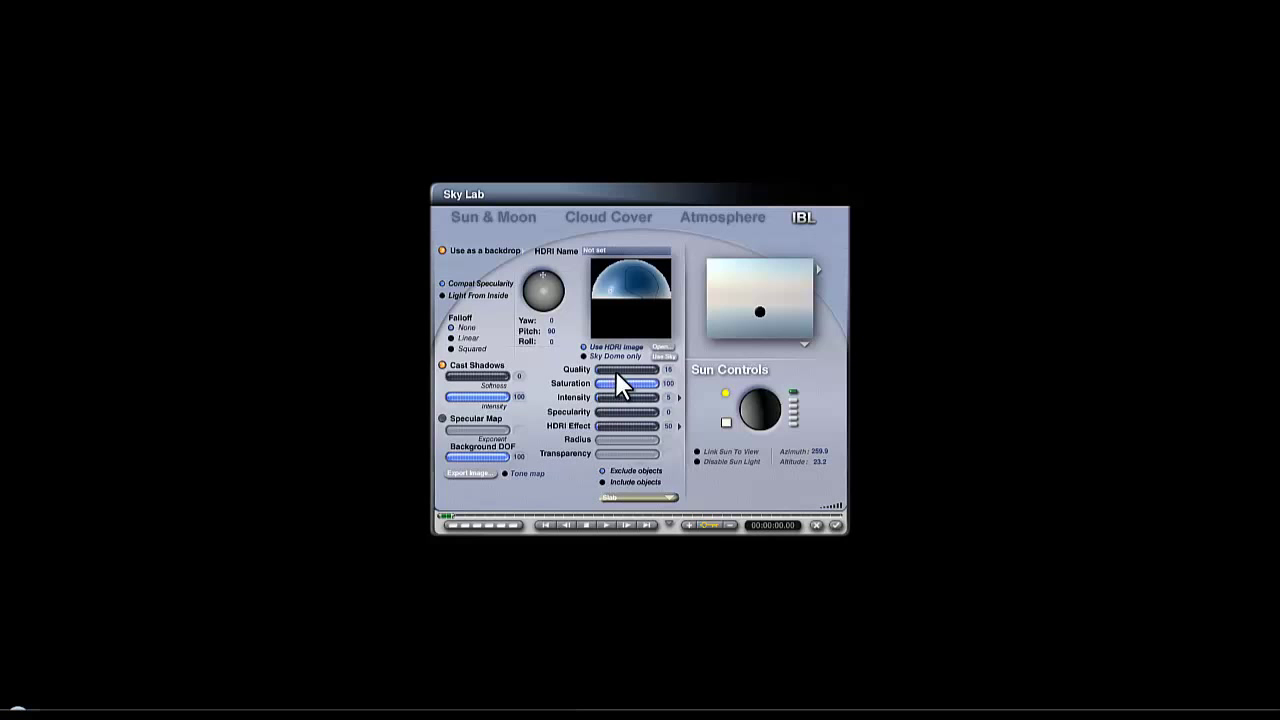
click(668, 426)
text(25)
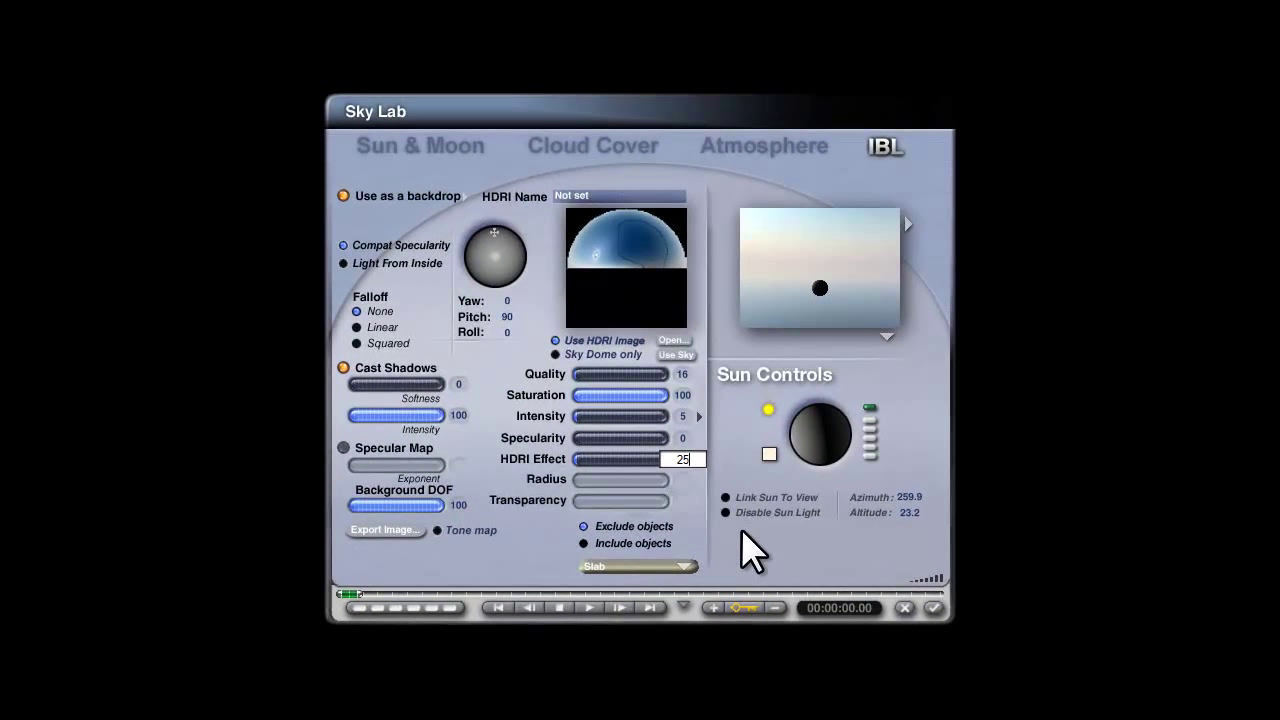
key(Return)
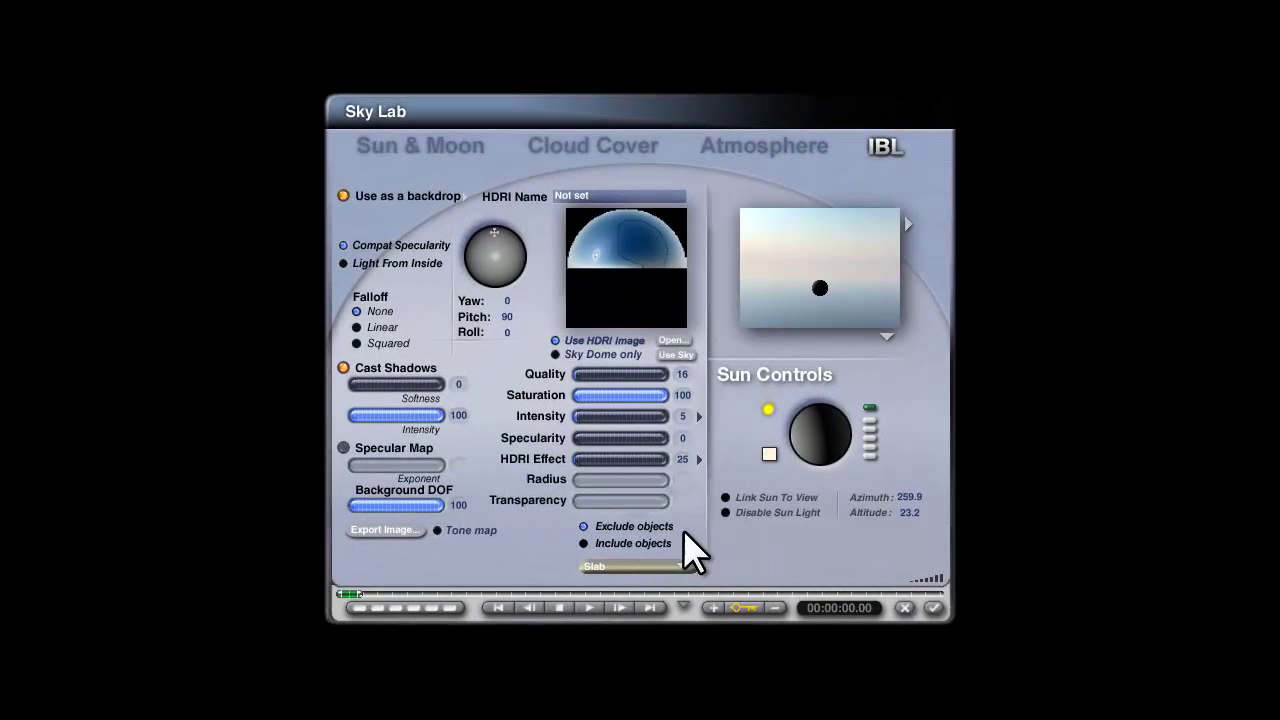
Preview the sky as rendered on the Sun & Moon tab, then accept the sky settings.
click(440, 148)
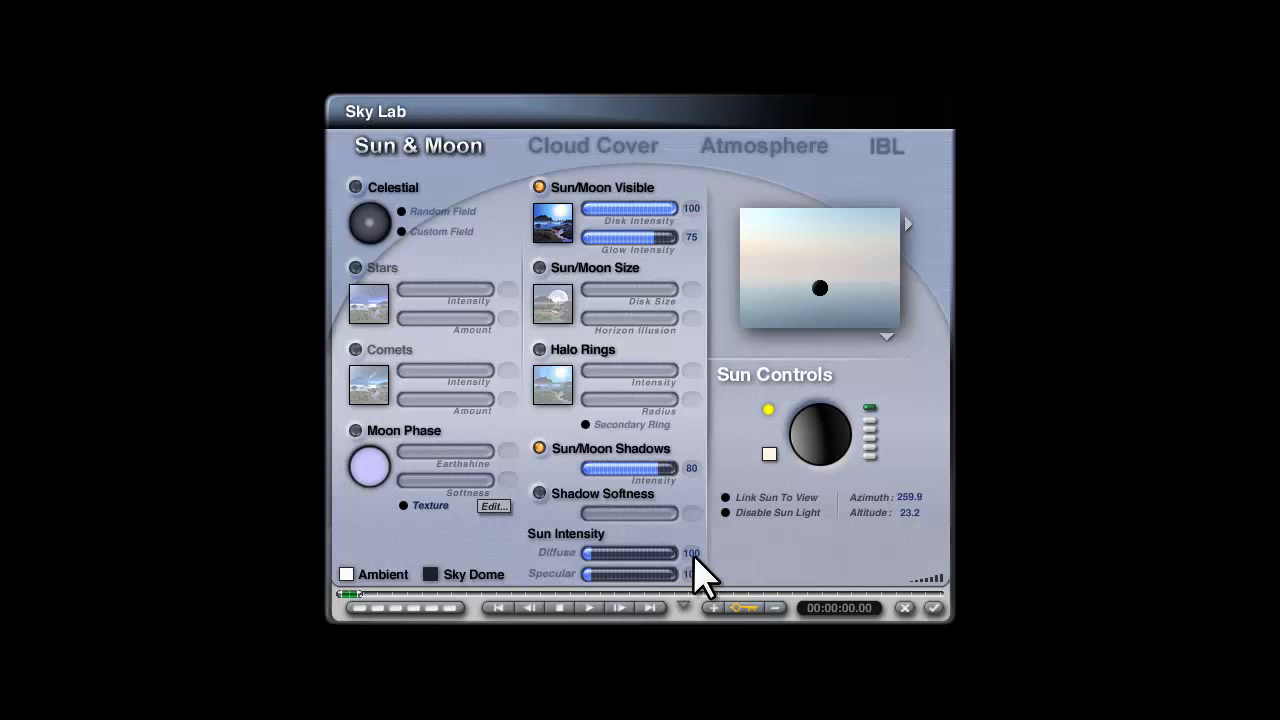
click(887, 337)
click(926, 352)
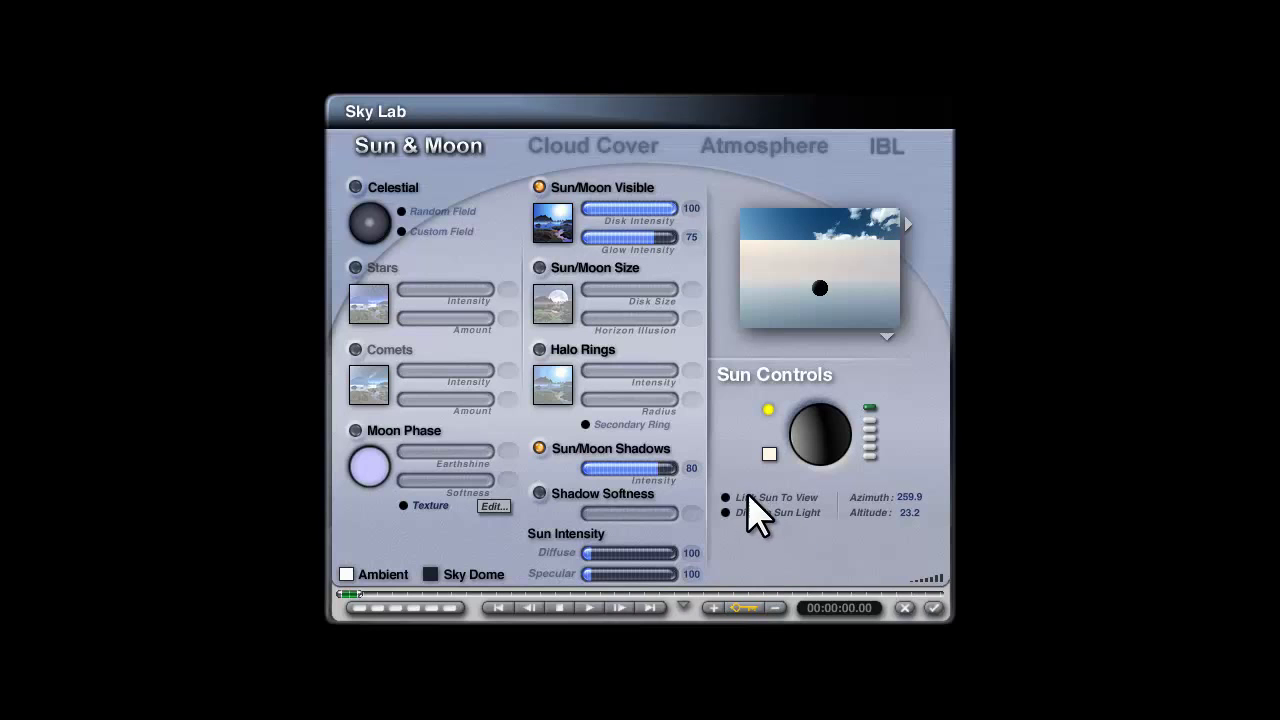
click(933, 608)
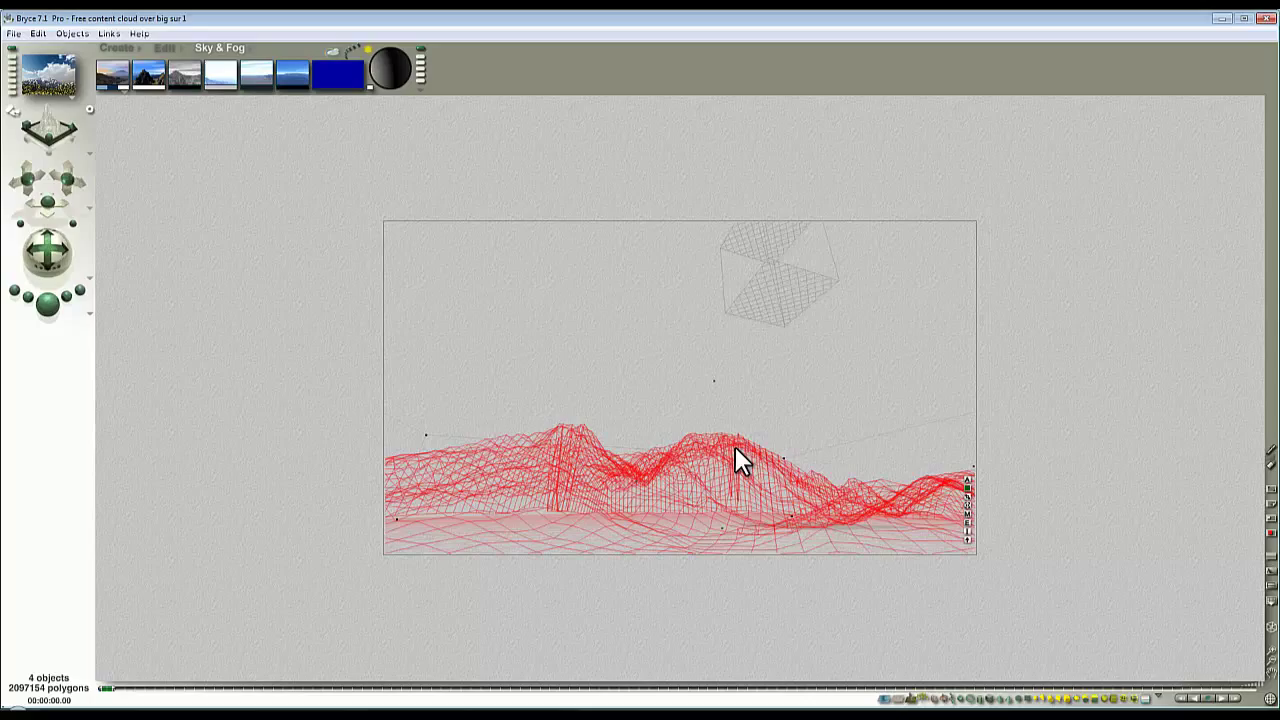
Set rendering to Object Mask, then select the Big Sur terrain and open its Object Attributes.
click(87, 311)
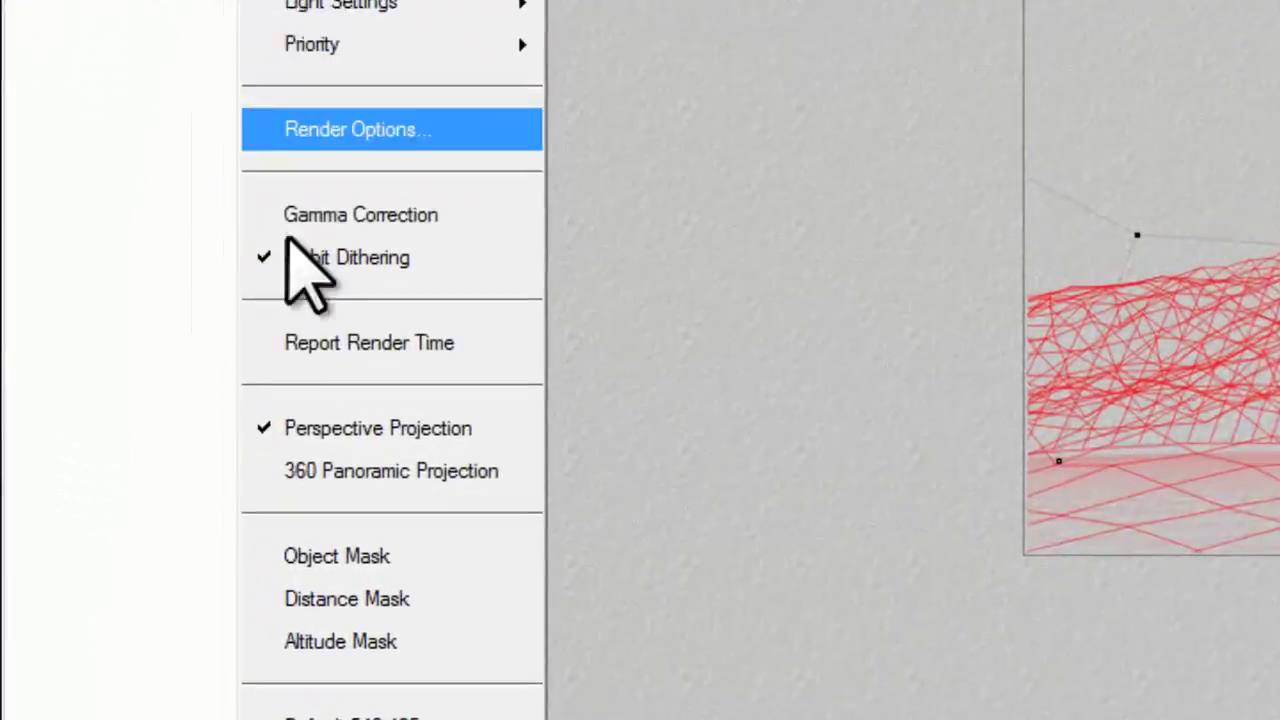
click(372, 568)
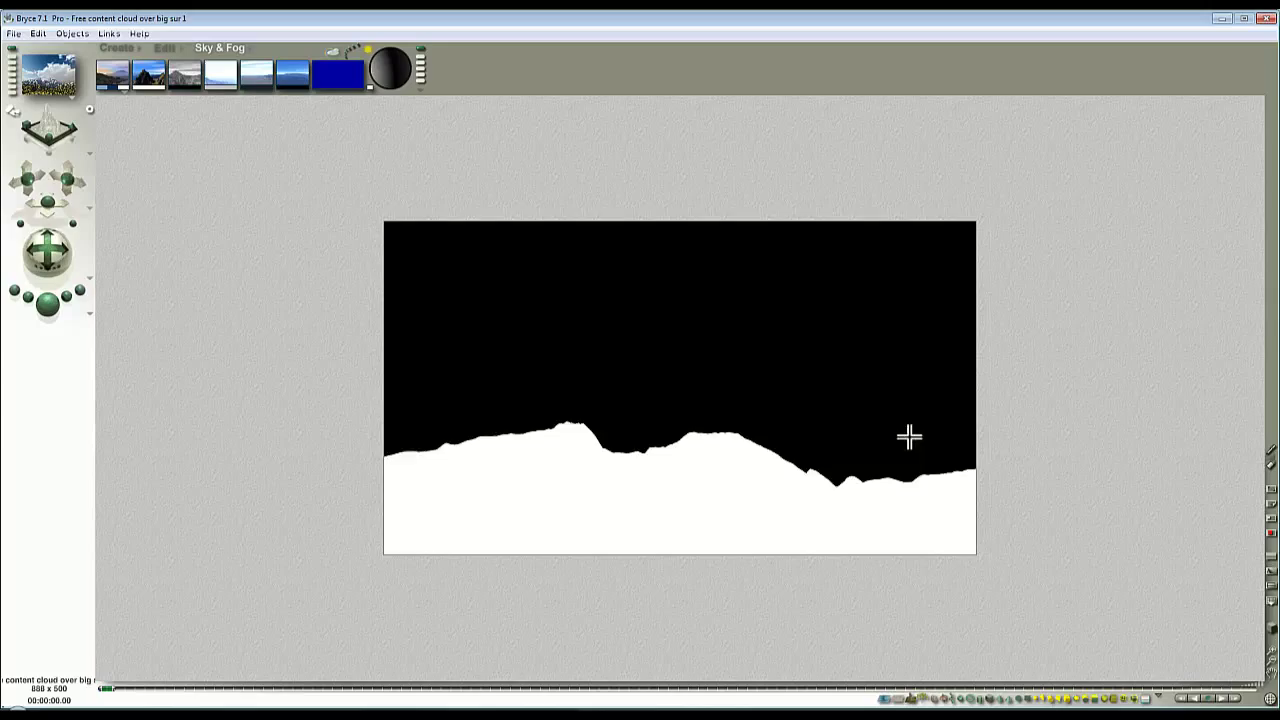
click(756, 500)
click(966, 481)
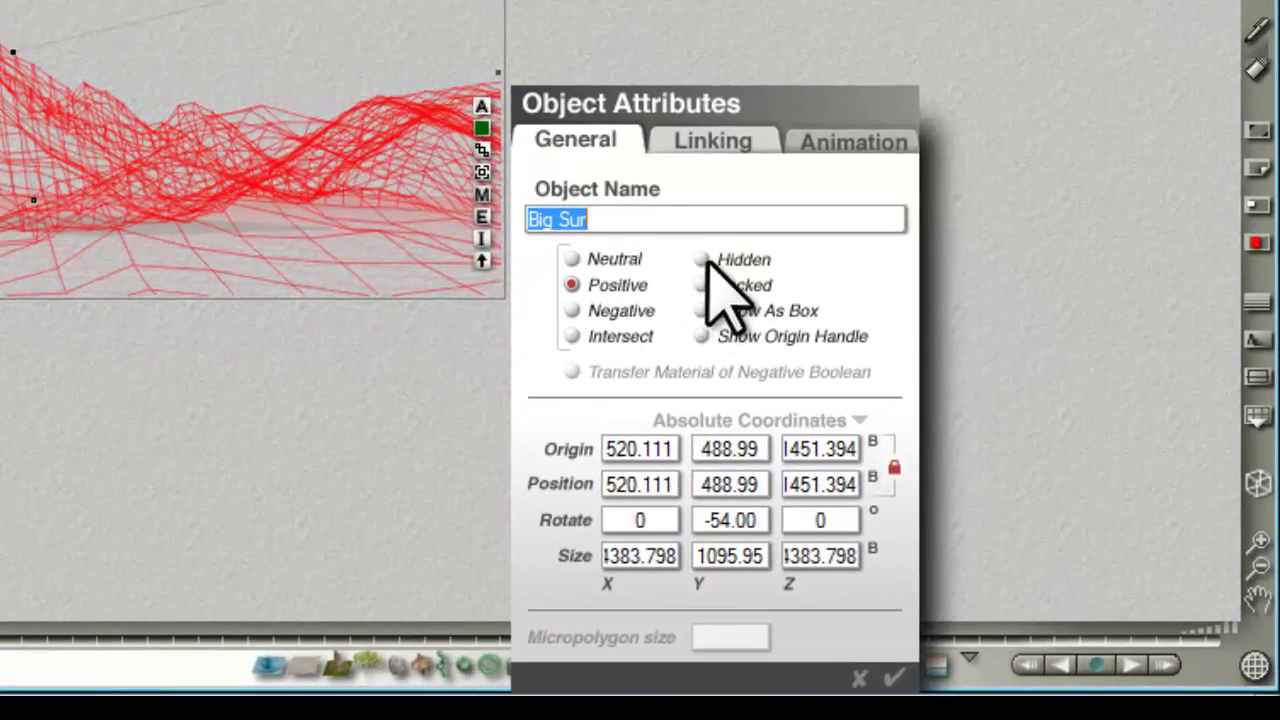
Mark the Big Sur terrain as Hidden and toggle the Object Mask render option.
click(702, 259)
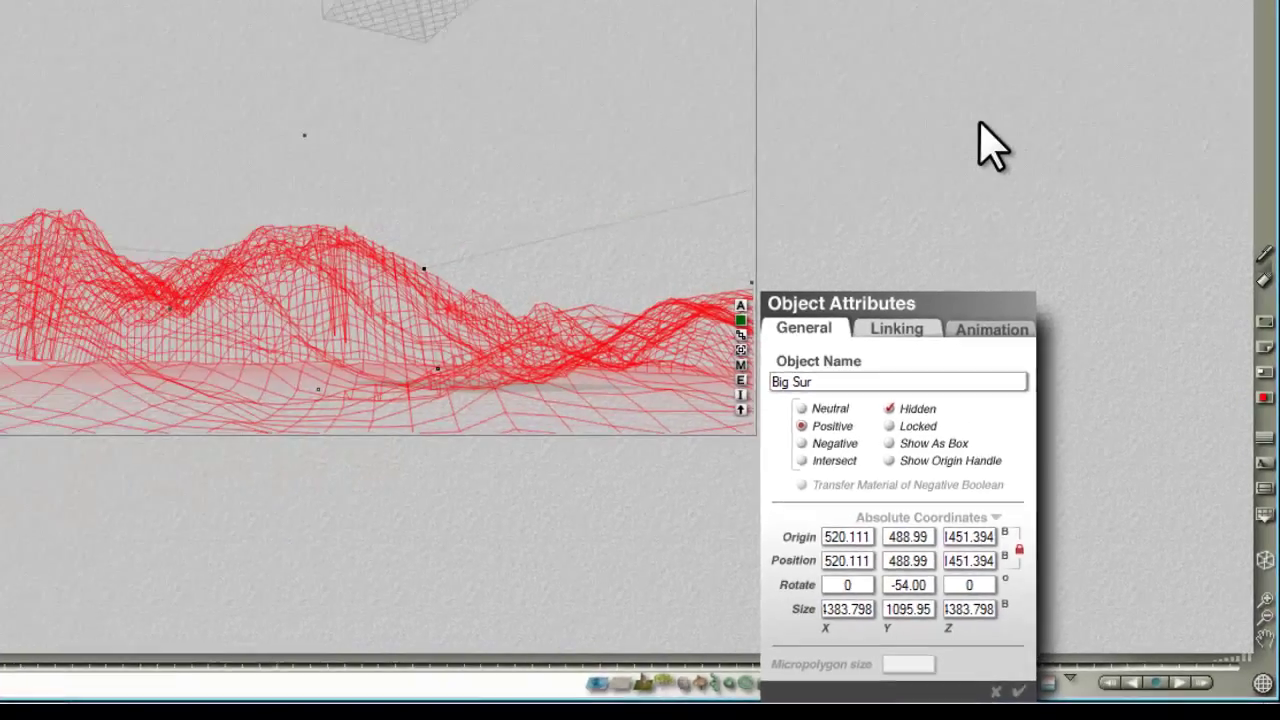
key(Return)
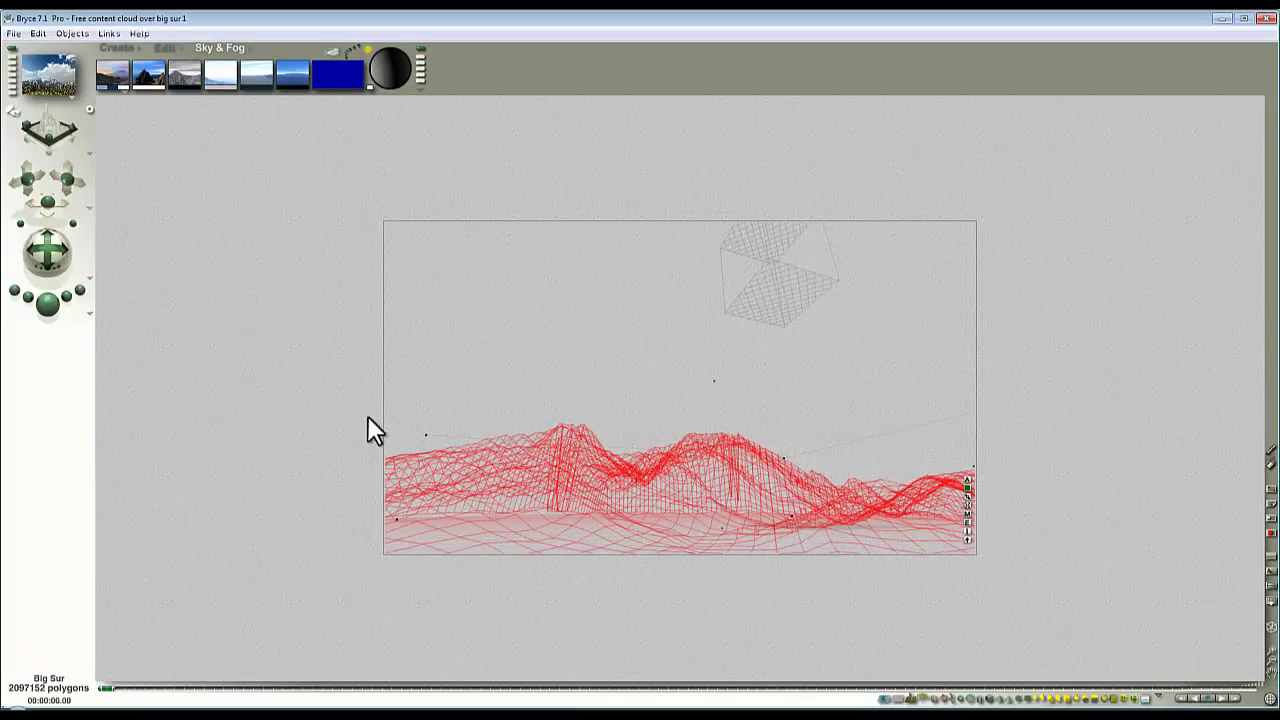
click(91, 318)
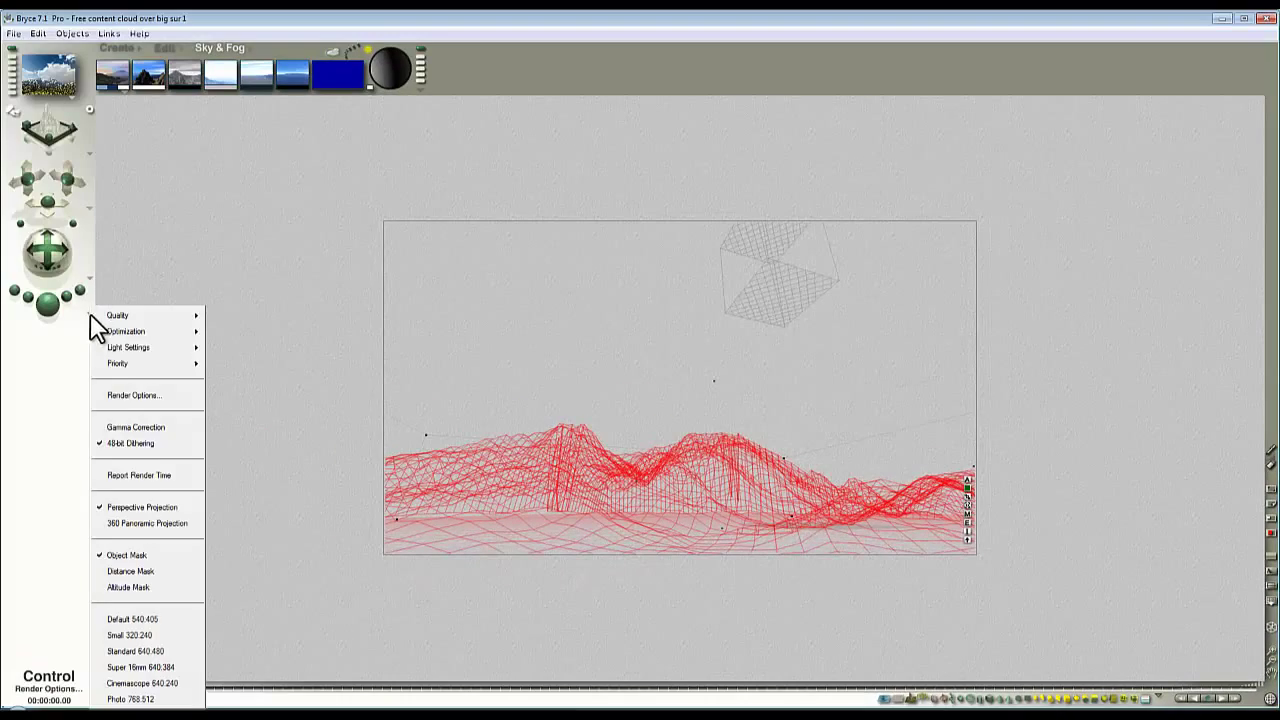
click(125, 551)
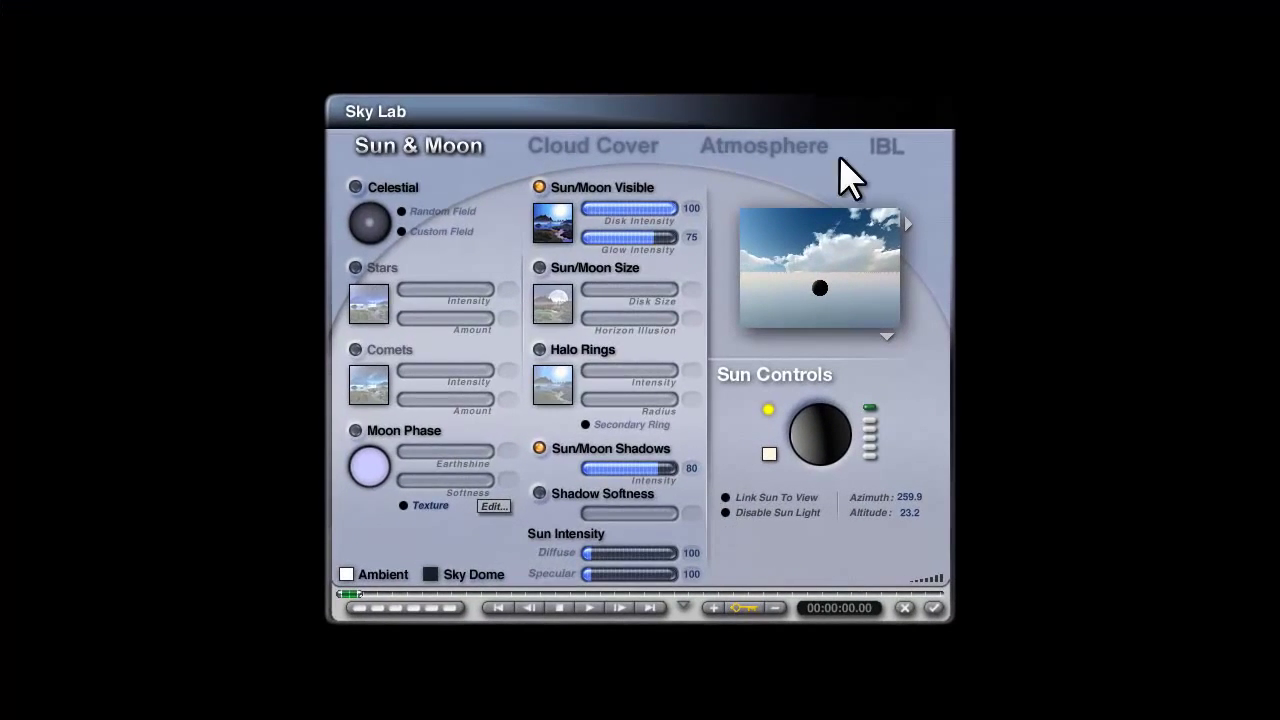
Set the sky's IBL HDRI Effect to 0 and apply it to start rendering.
click(884, 146)
click(678, 461)
text(0)
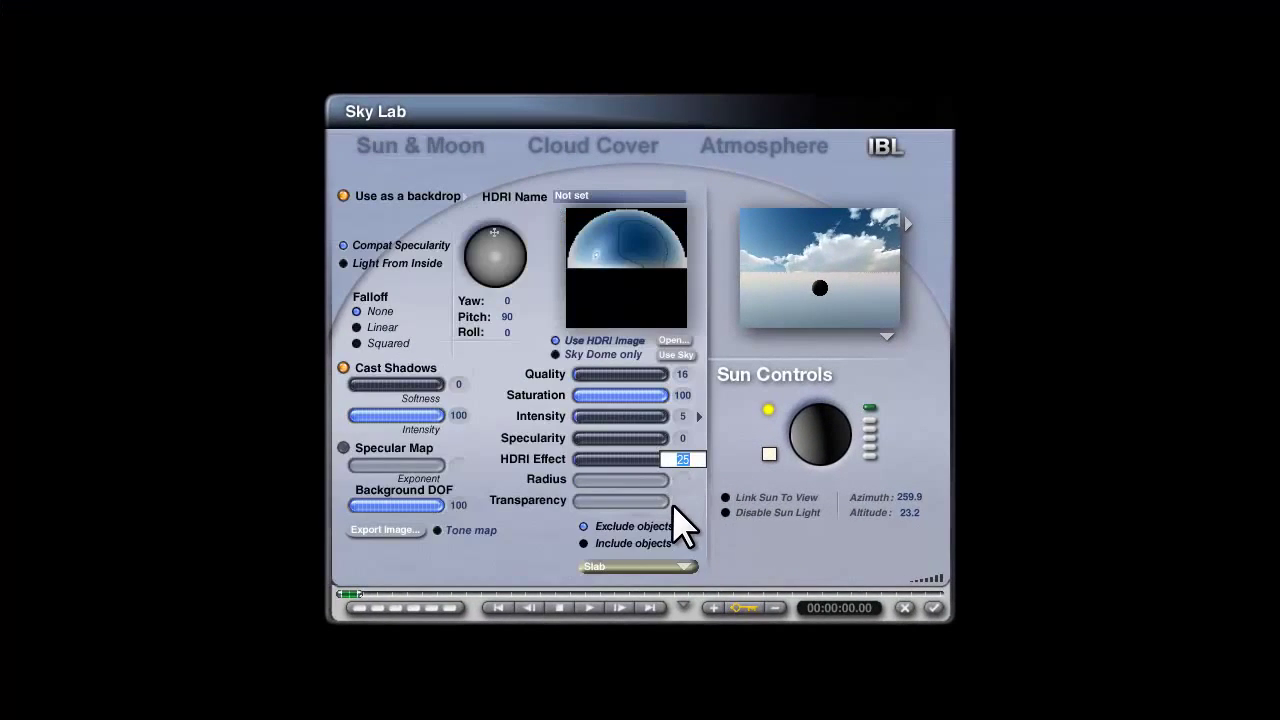
key(Return)
click(933, 607)
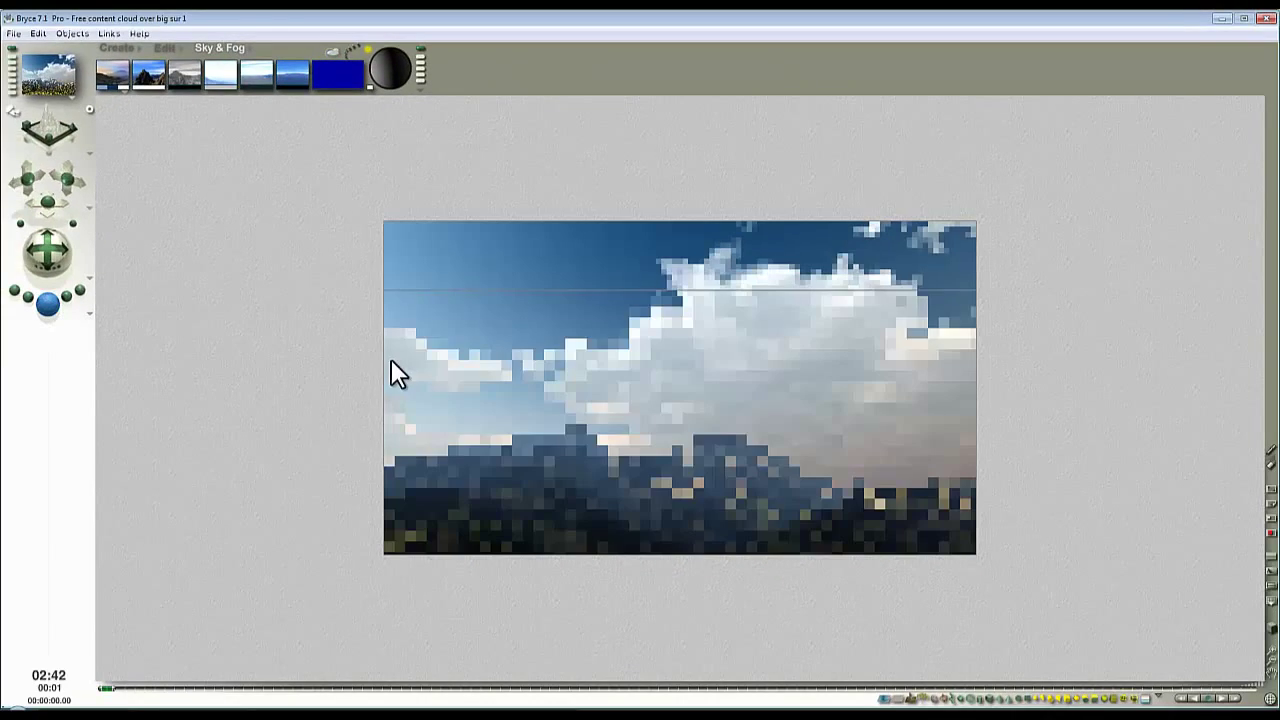
Mark the Big Sur terrain as Hidden, then render the clouds-only sky and stop it at 888 x 500.
click(787, 500)
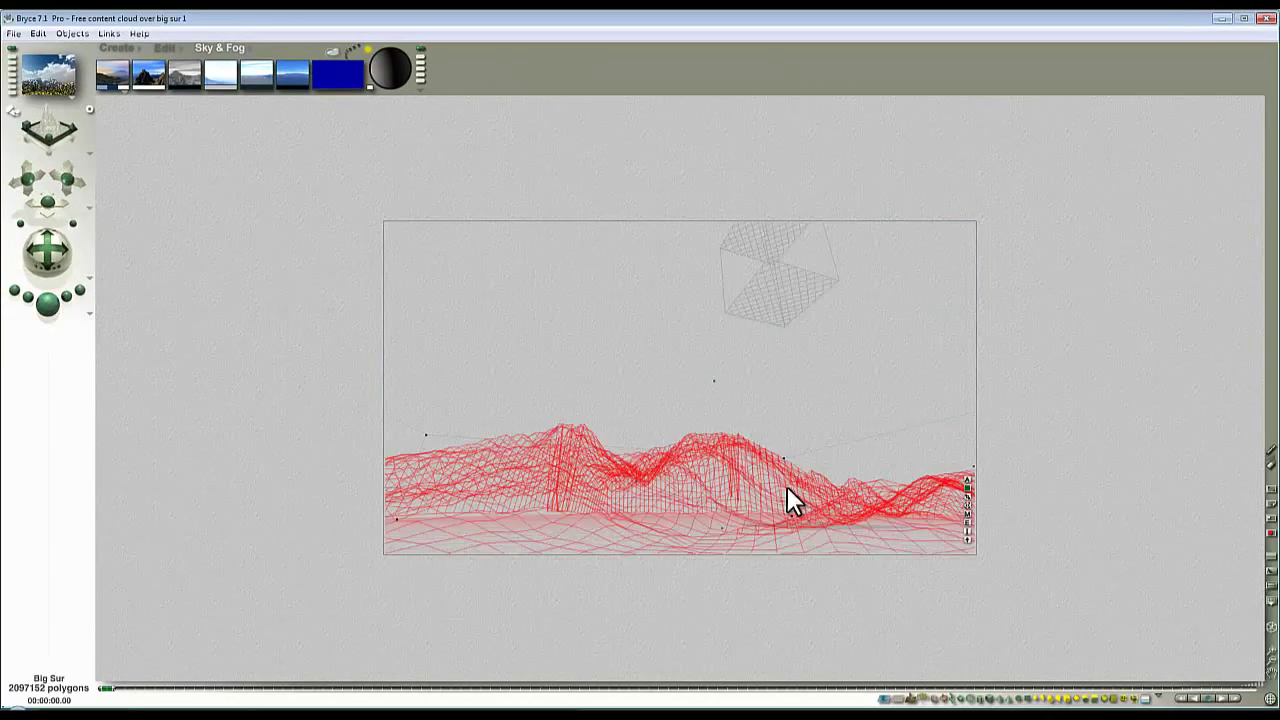
click(967, 481)
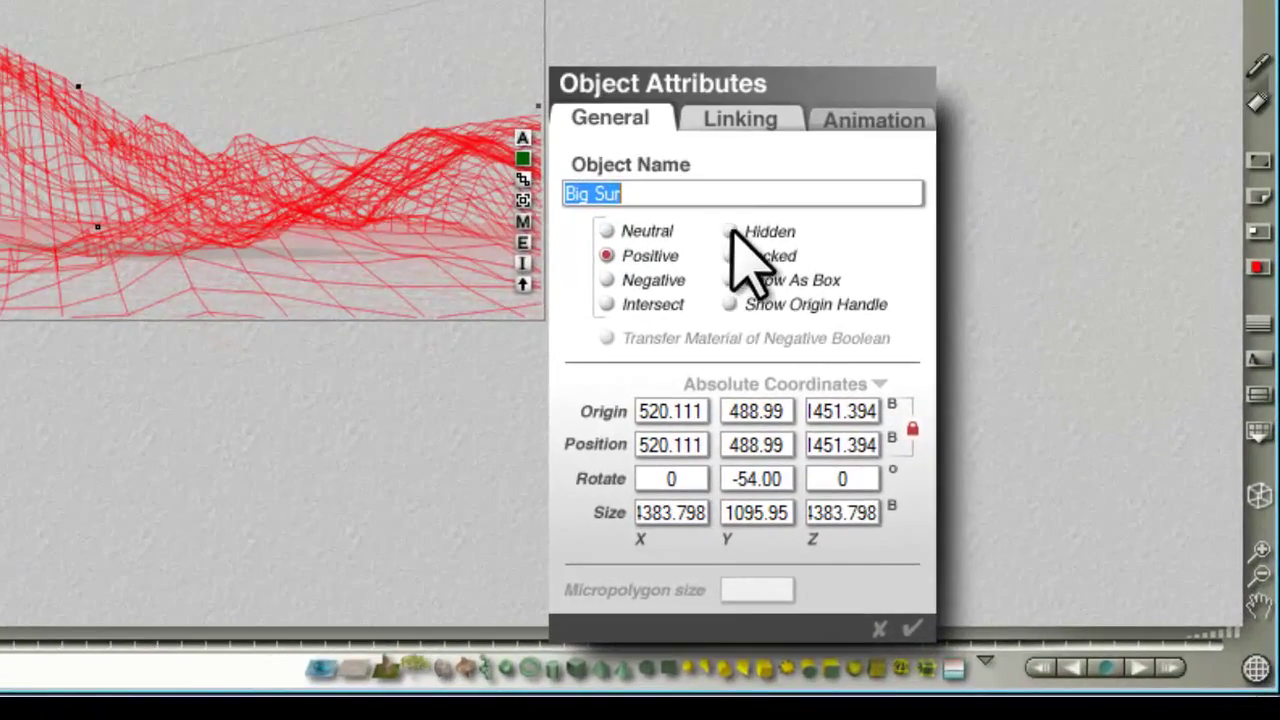
click(1050, 519)
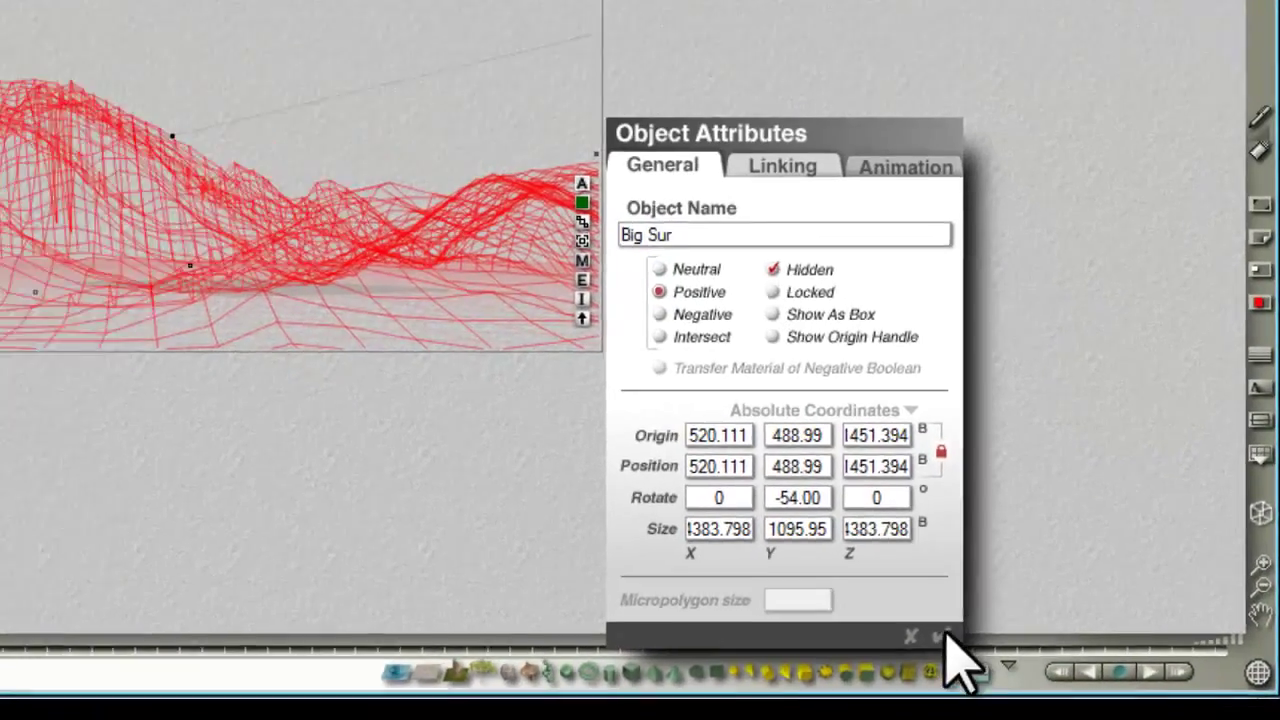
click(912, 628)
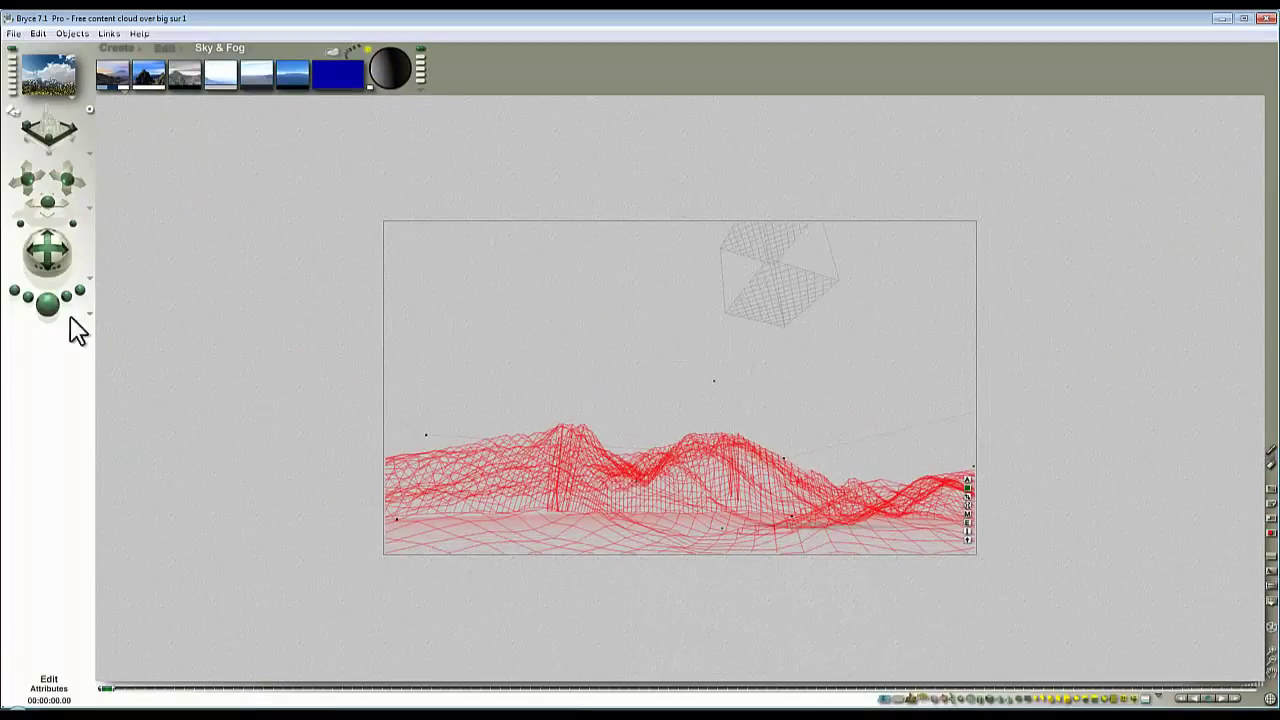
click(52, 306)
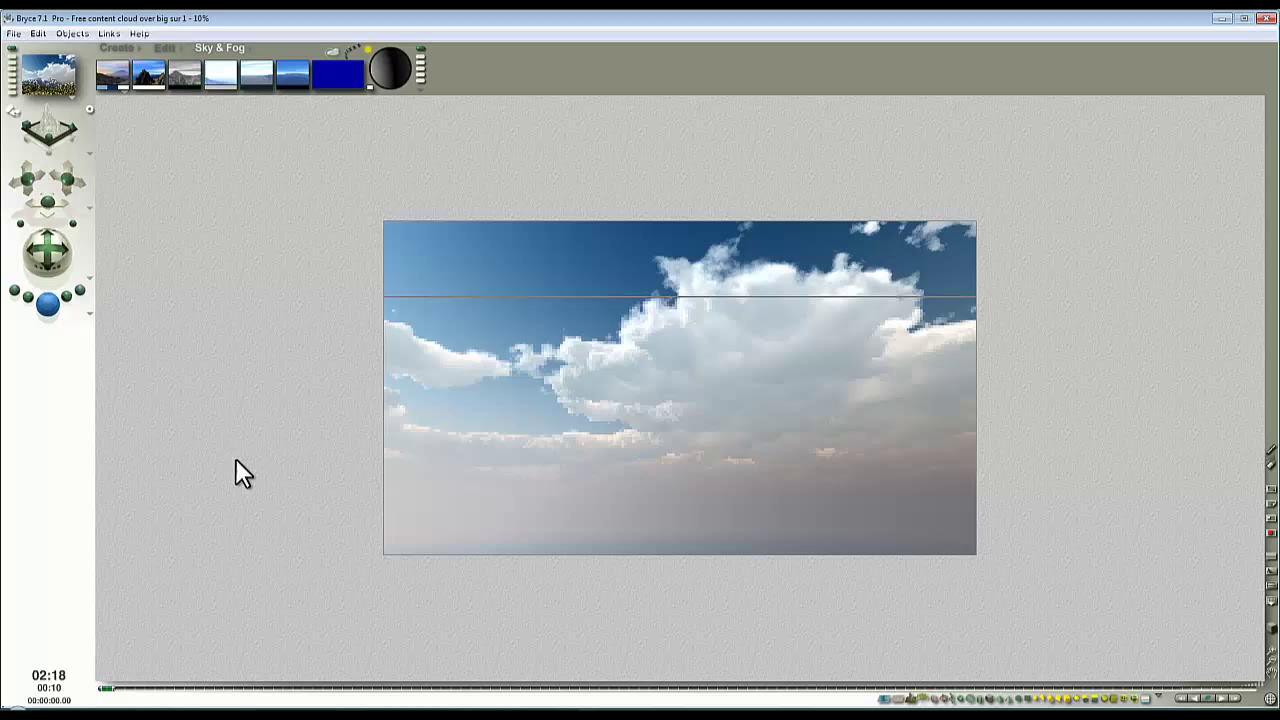
click(297, 340)
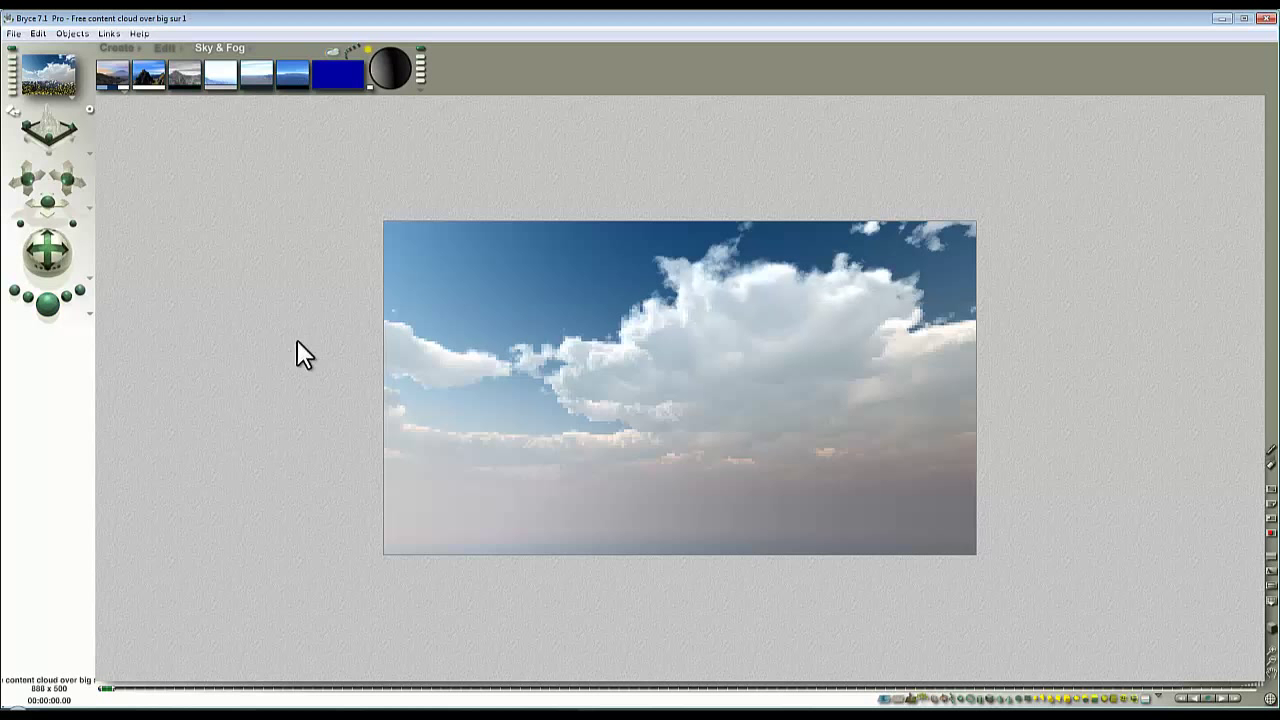
Export the clouds render as 24-bit bitmap 'Free content cloud over big sur 1.bmp'.
click(14, 36)
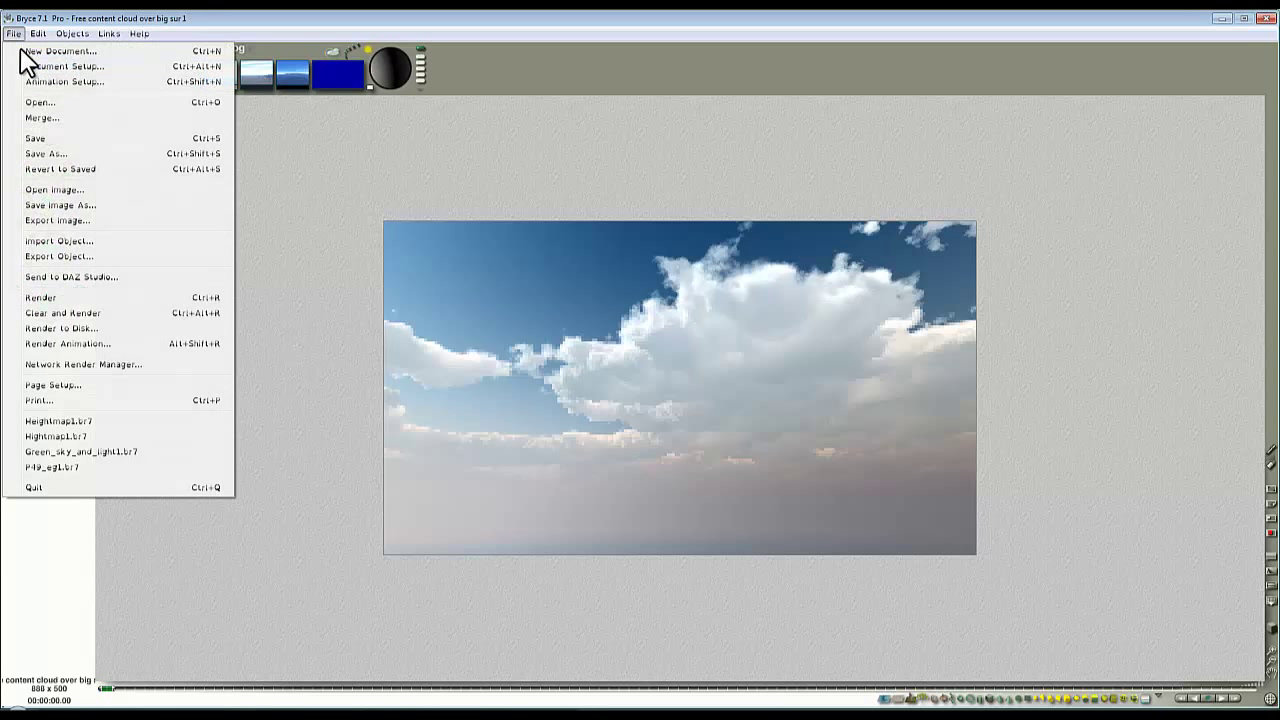
click(70, 223)
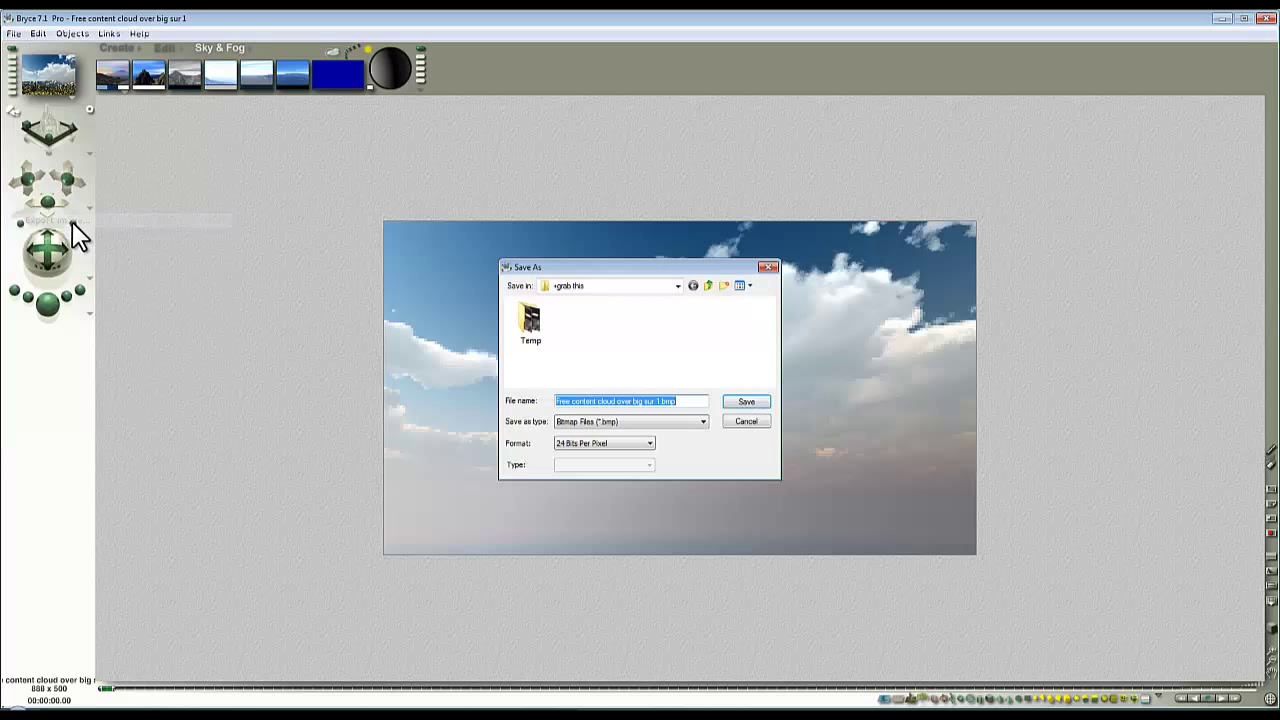
click(748, 403)
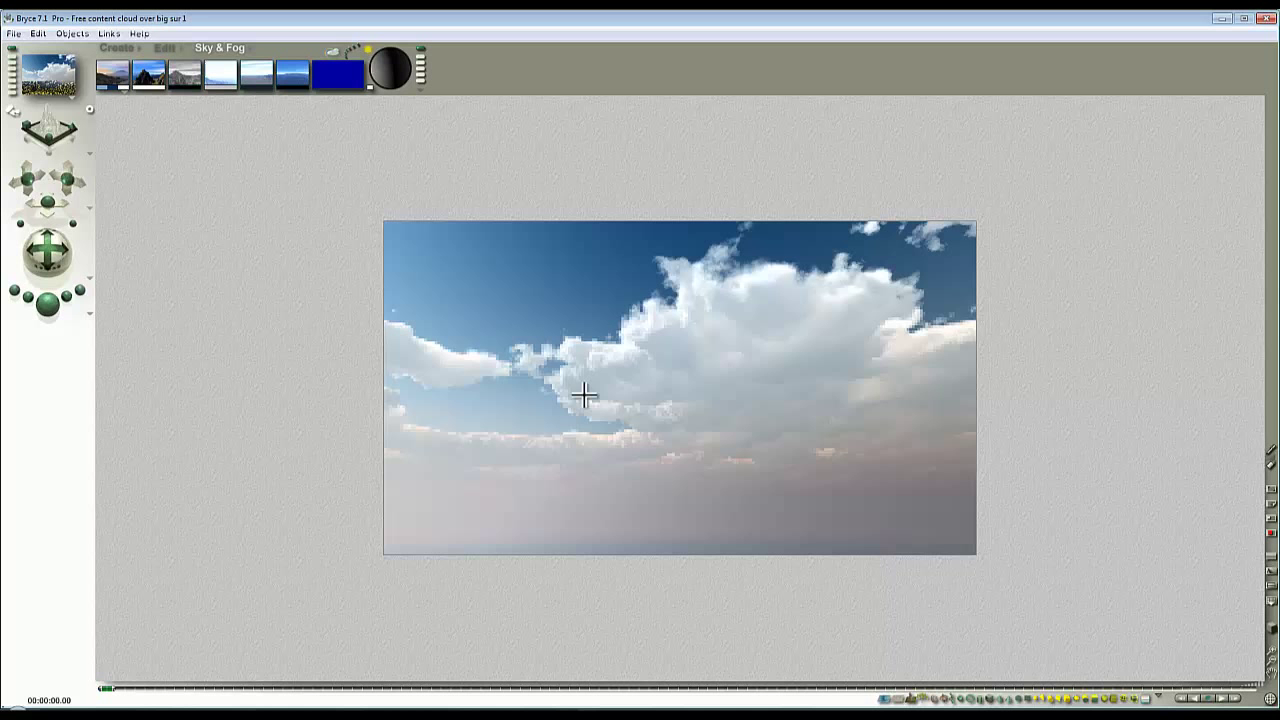
Back in the wireframe view, set the cloud Slab to Hidden in its attributes.
click(1009, 354)
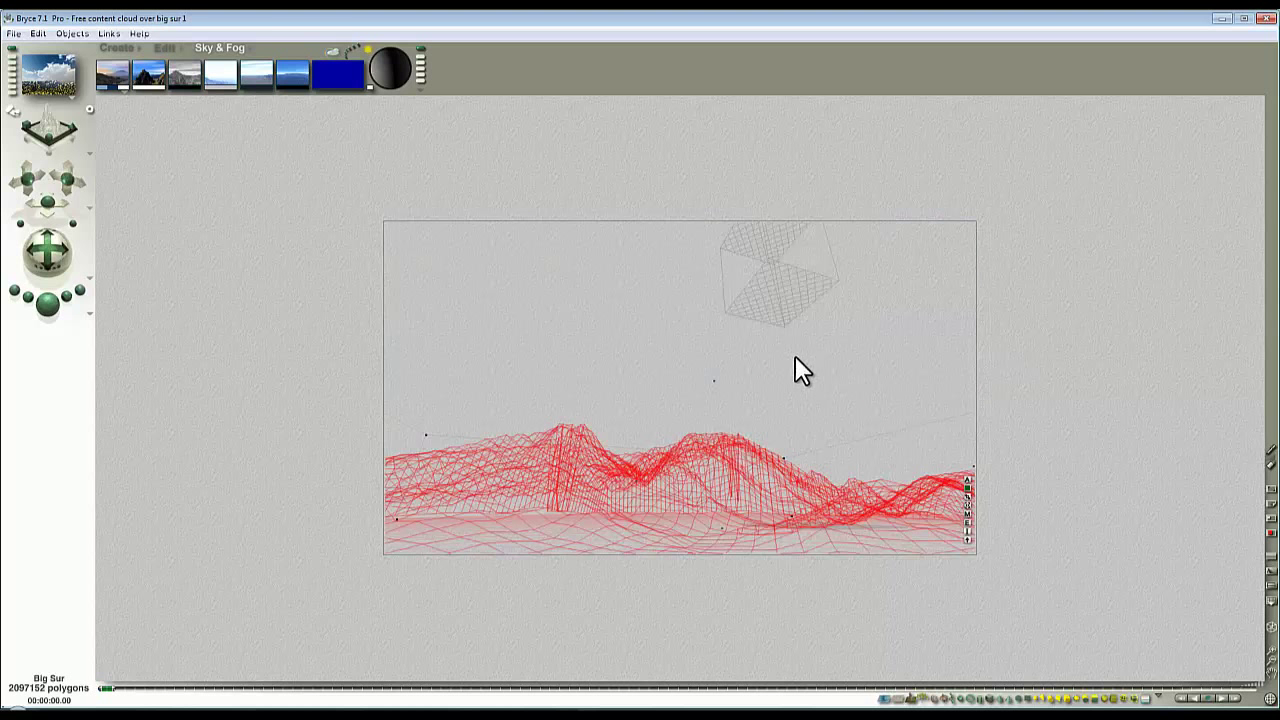
click(797, 310)
click(811, 318)
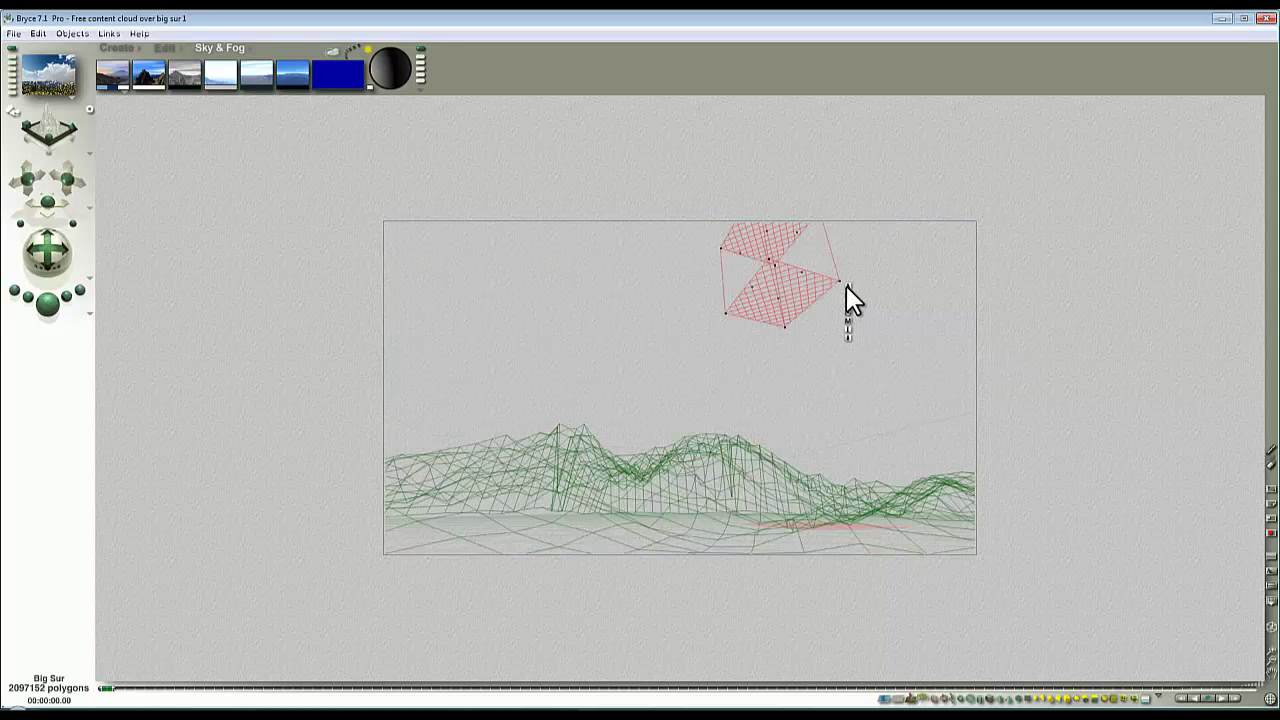
click(847, 286)
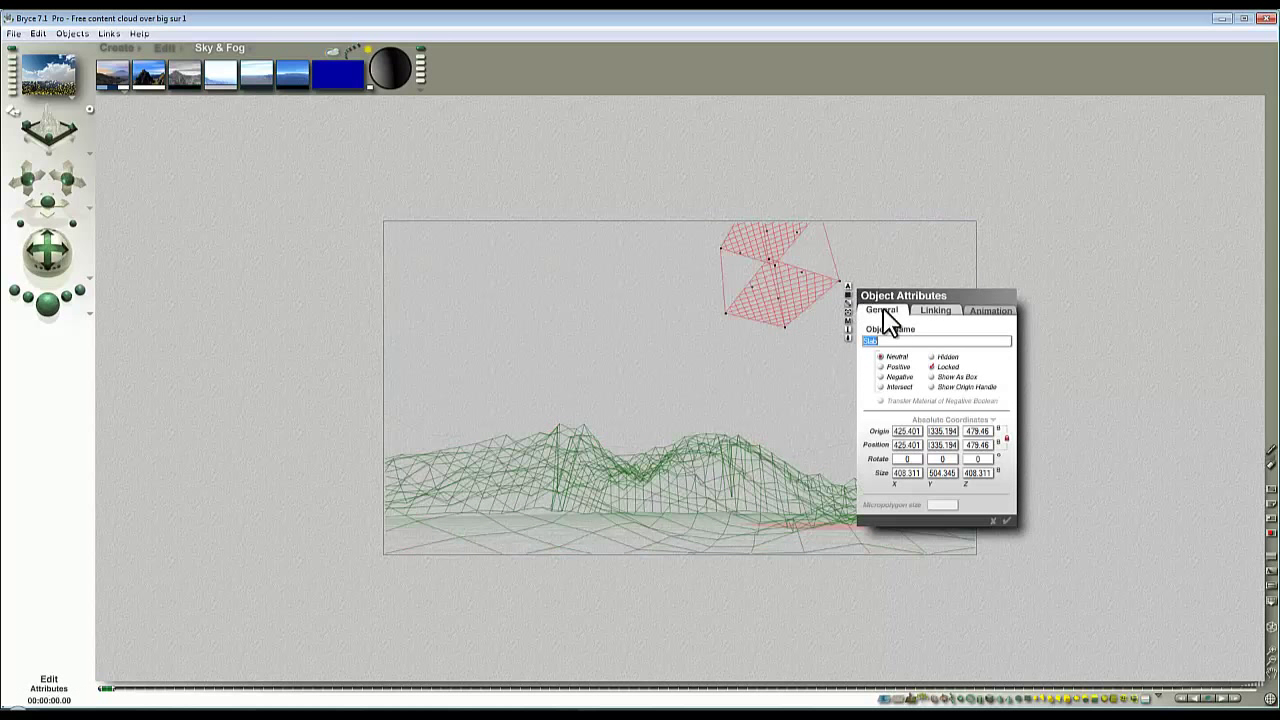
click(1006, 520)
Select Big Sur from the object list and clear its Hidden attribute.
click(755, 475)
click(780, 483)
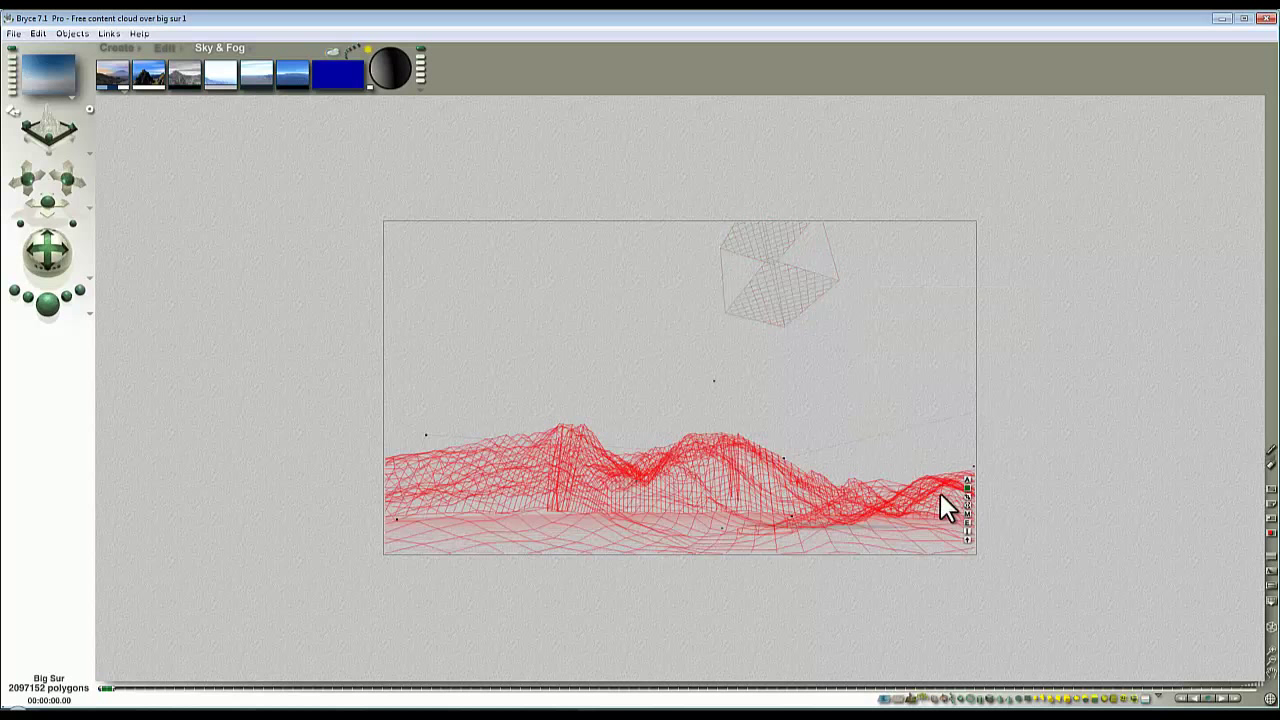
click(967, 480)
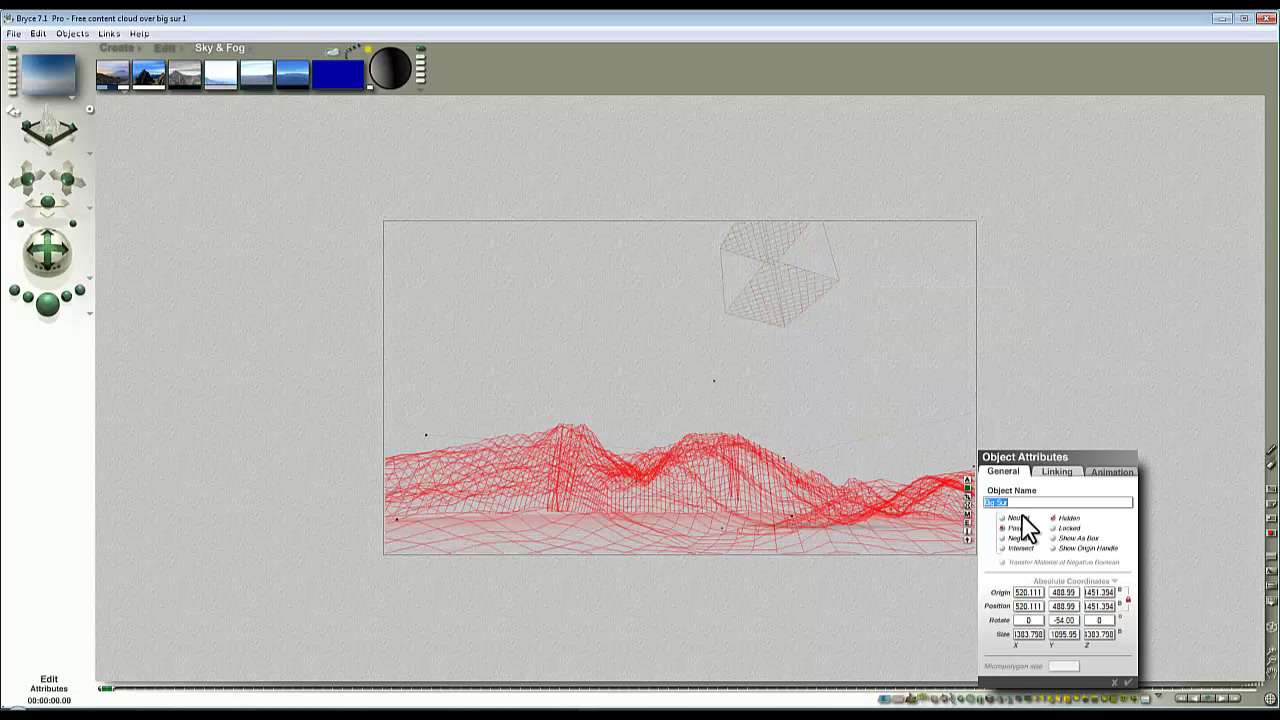
click(1127, 680)
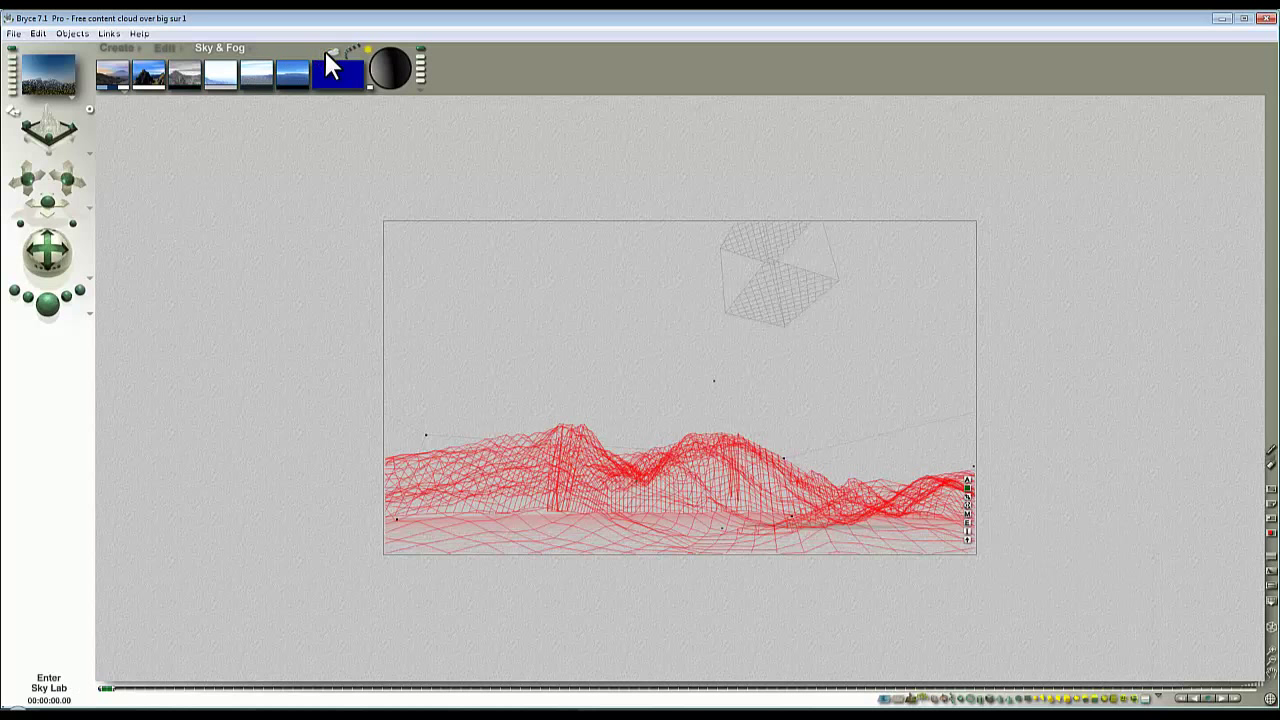
In Sky Lab's IBL settings, change HDRI Effect to 25 and apply.
click(342, 72)
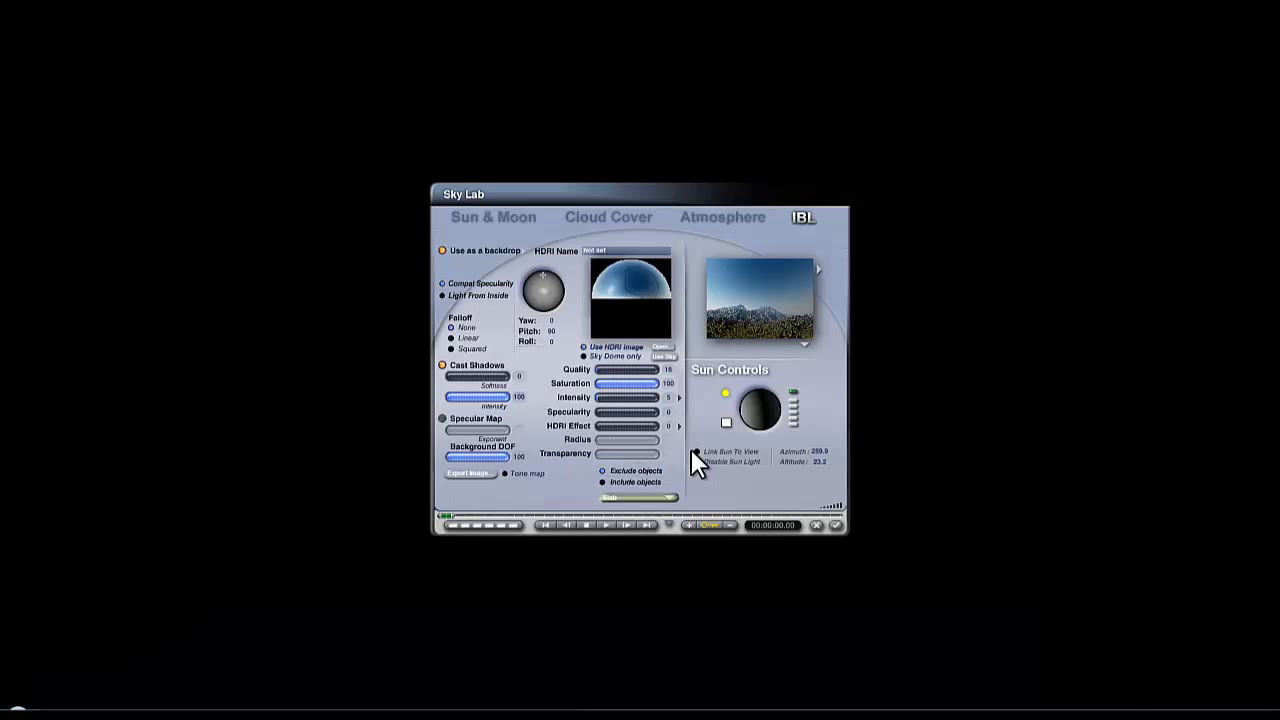
click(668, 427)
text(25)
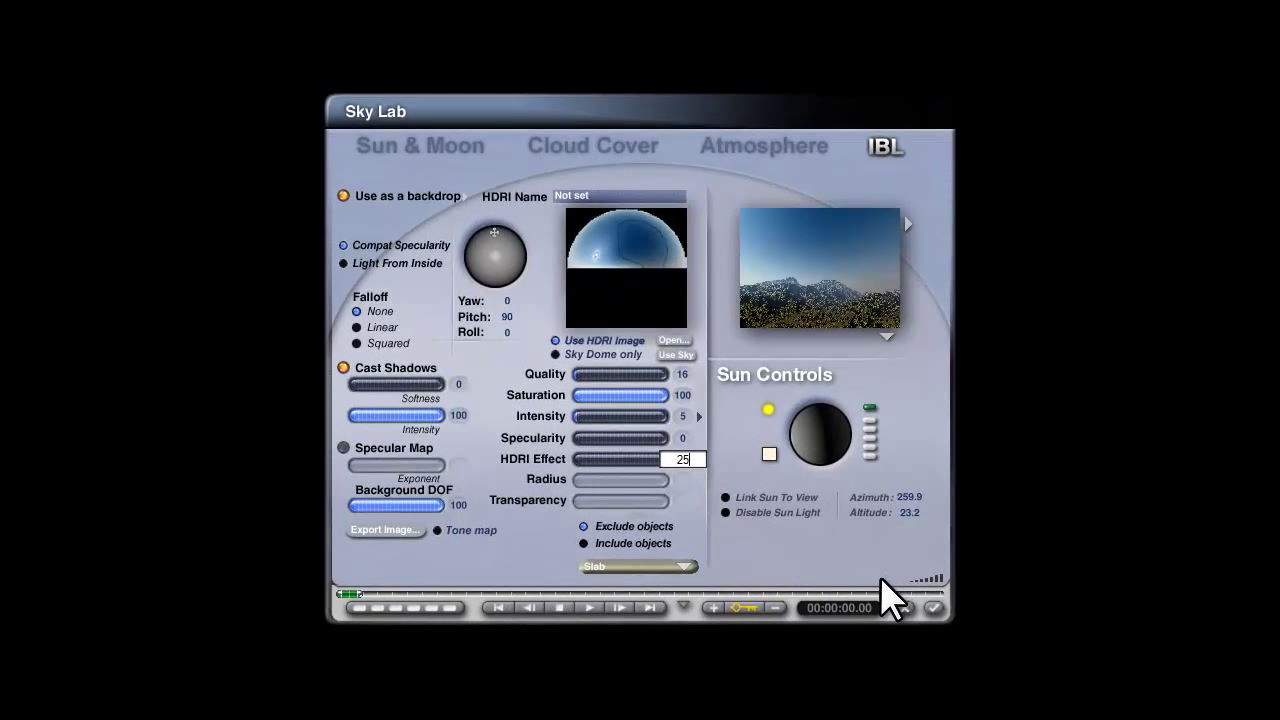
key(Return)
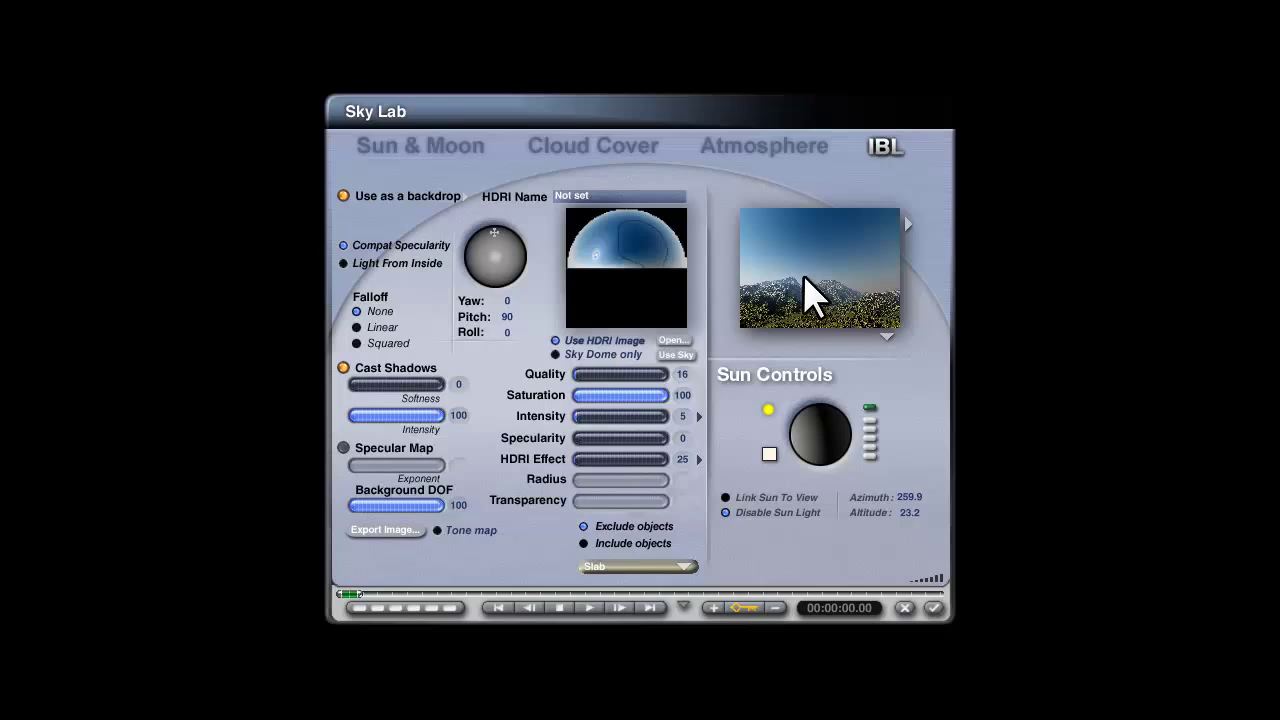
click(934, 607)
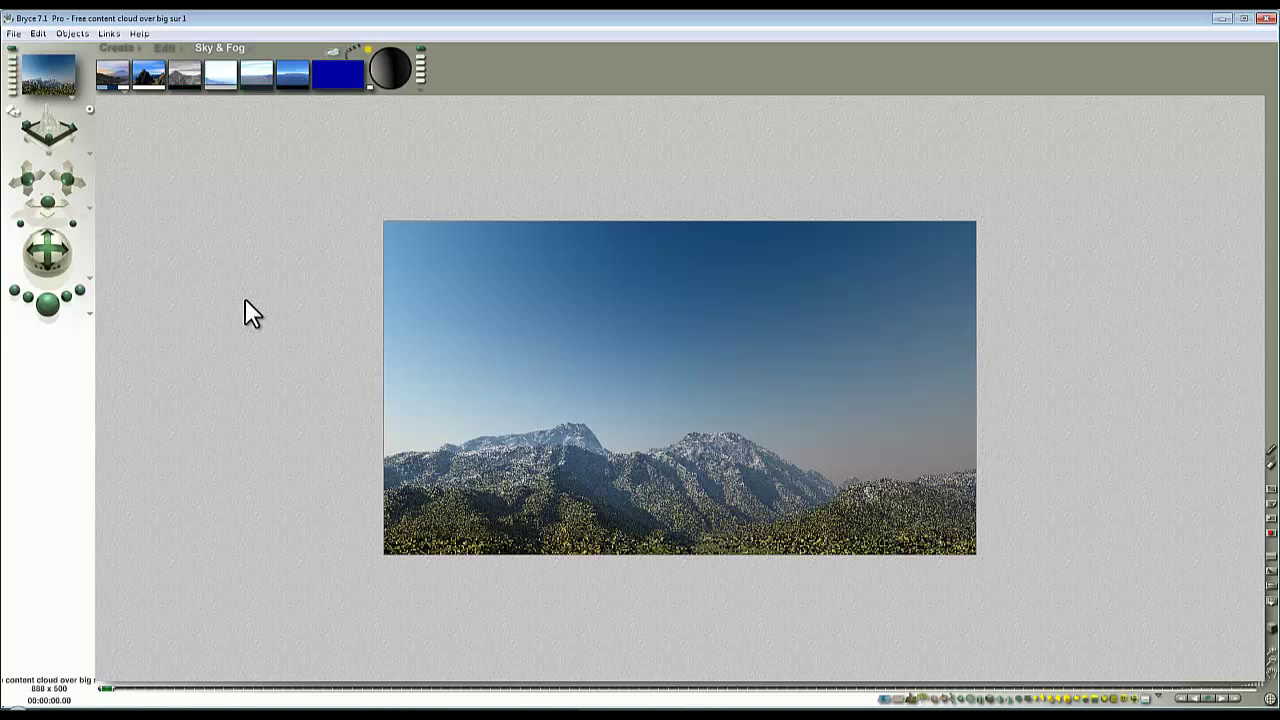
Export the cloudless mountain render as bitmap 'Free content cloud over big sur 2.bmp'.
click(14, 33)
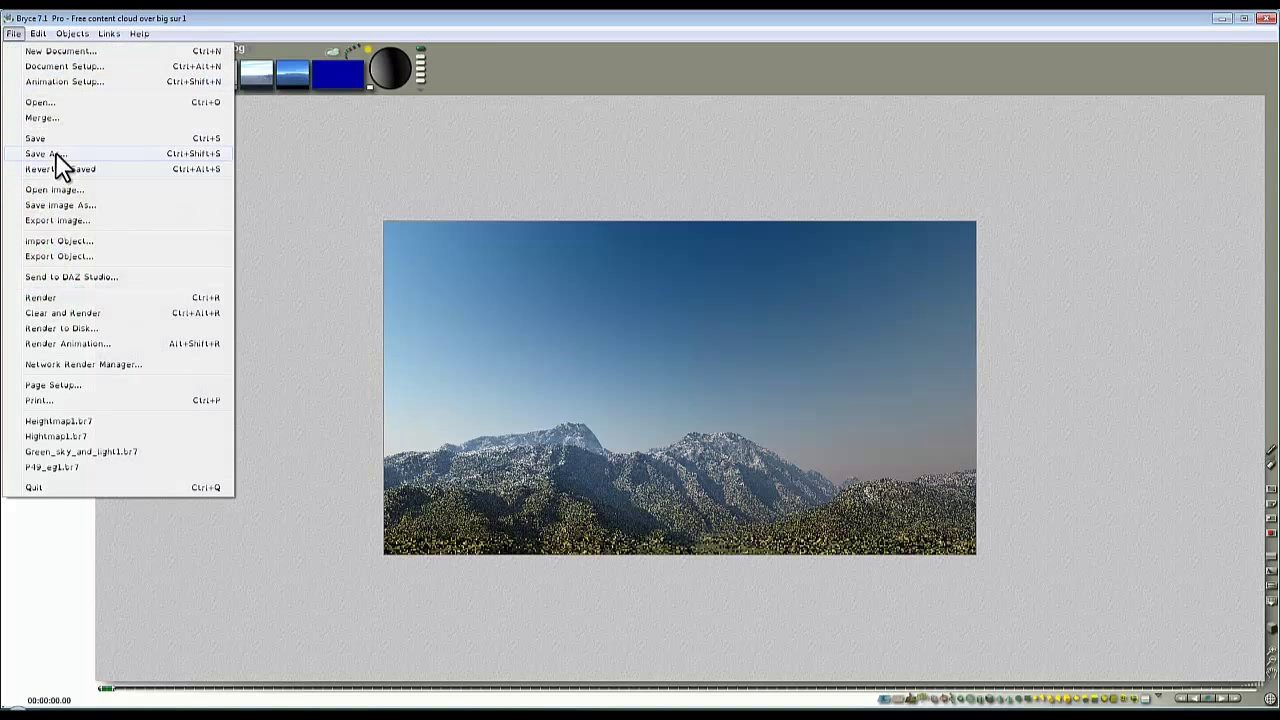
click(45, 154)
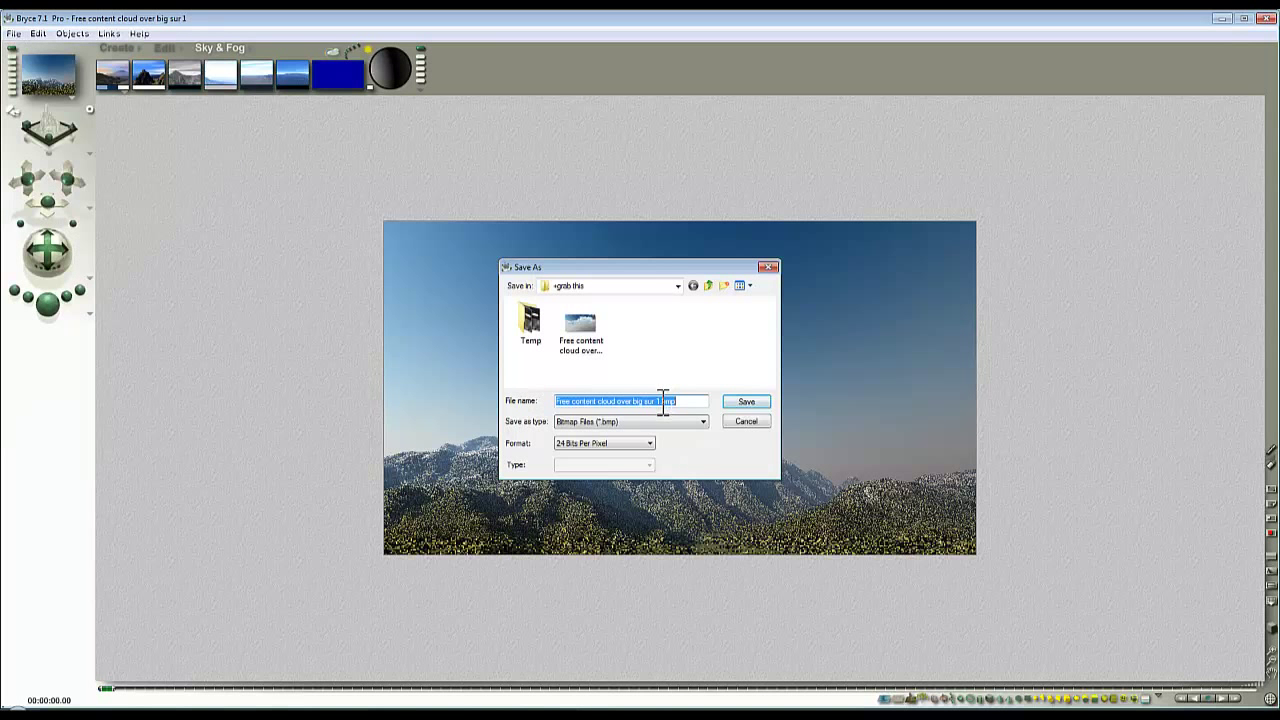
click(662, 400)
text(2)
key(Return)
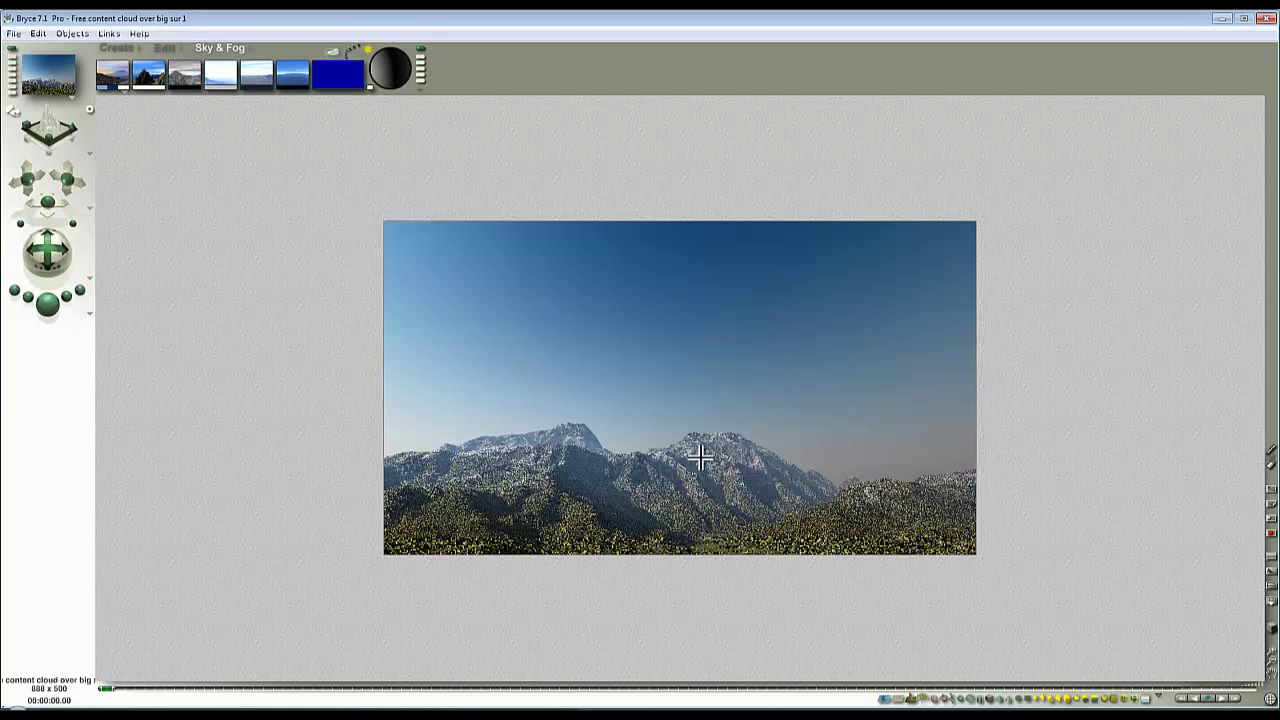
Switch the render mode to object mask on the terrain and render it with Ctrl+R.
click(88, 312)
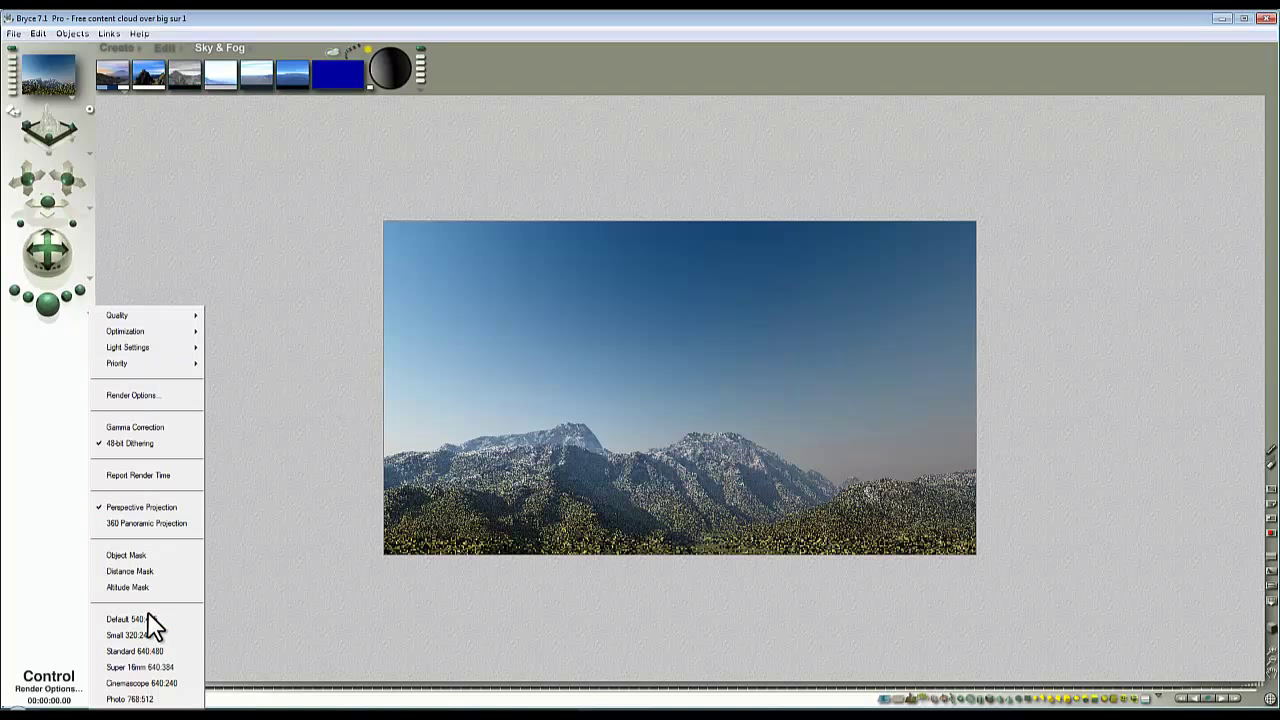
click(143, 571)
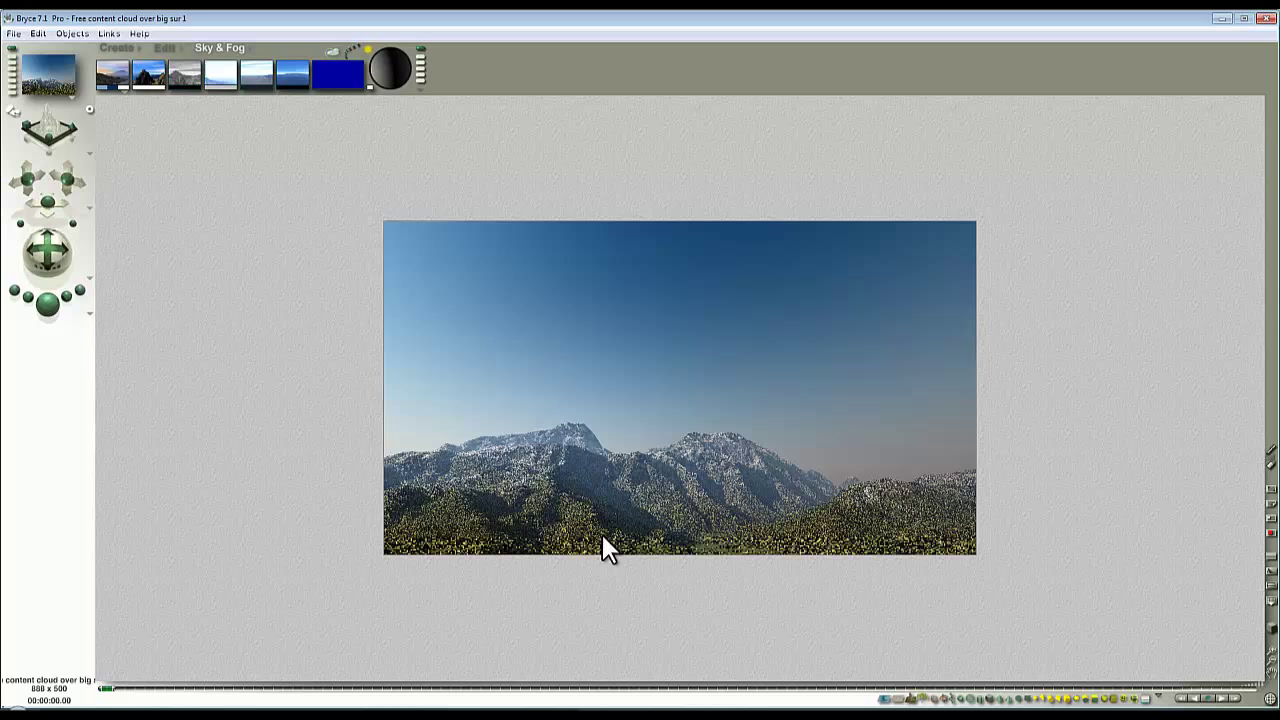
click(603, 546)
key(ctrl+r)
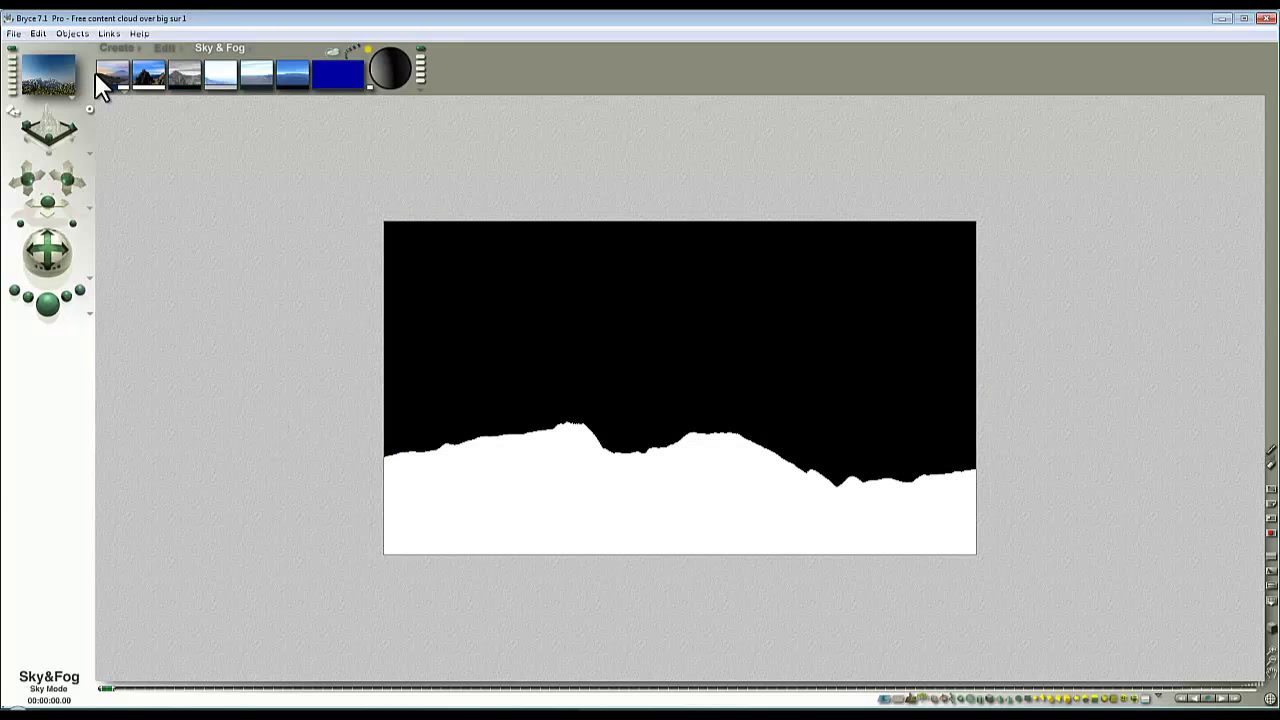
Export the mask render as a bitmap under a renamed file name ending in 2.
click(14, 34)
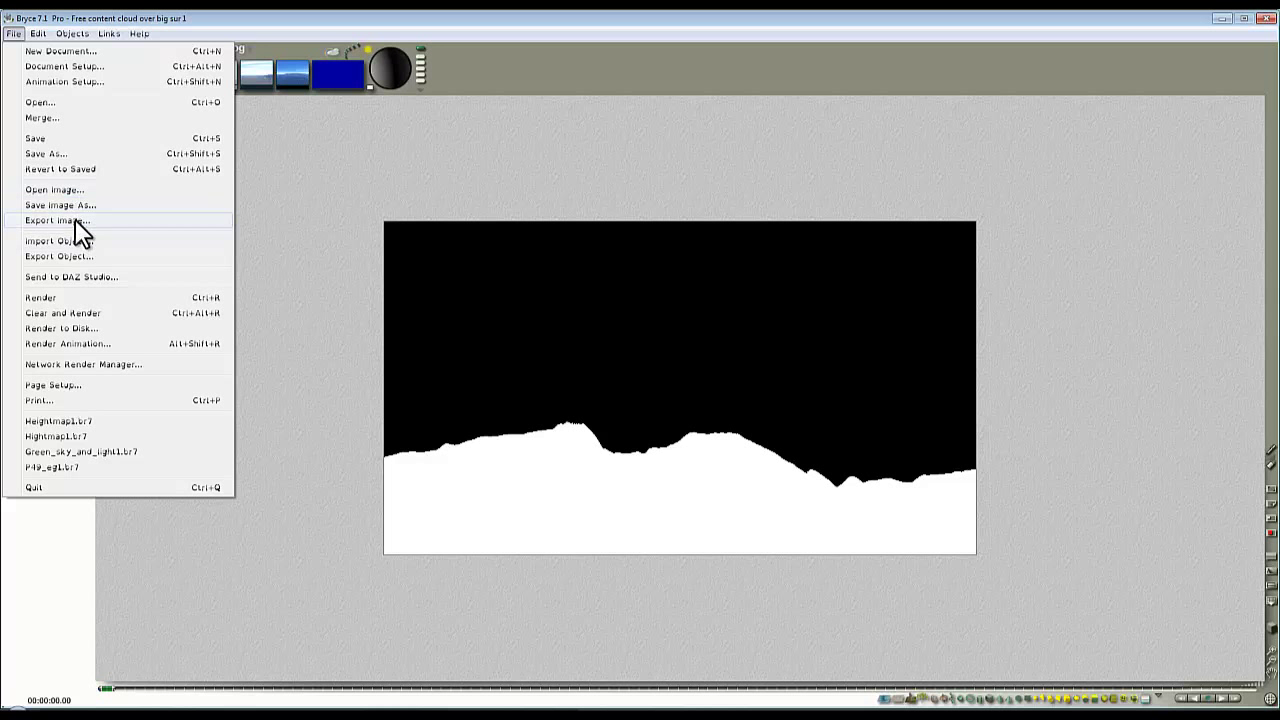
click(75, 221)
click(665, 394)
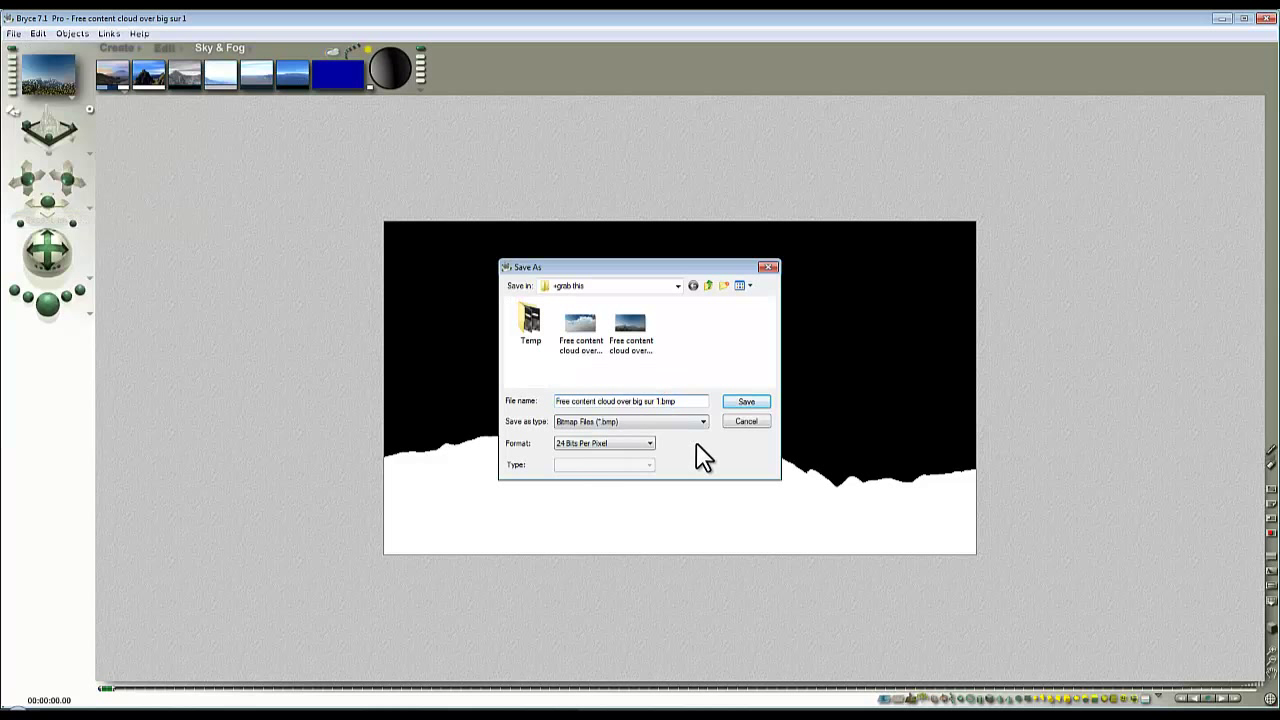
key(BackSpace)
text(2)
key(Return)
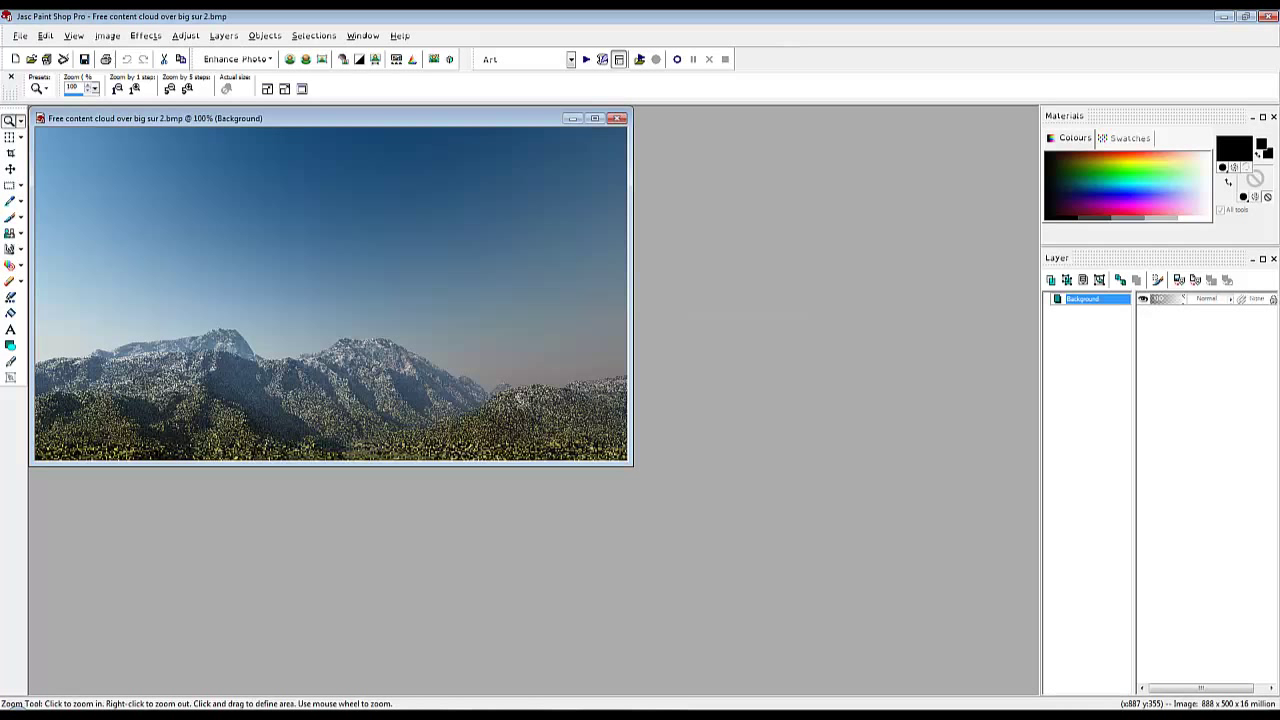
Add a mask layer to the Big Sur terrain image using the black-and-white mask image as source.
drag(411, 131, 634, 182)
drag(366, 123, 450, 213)
click(222, 37)
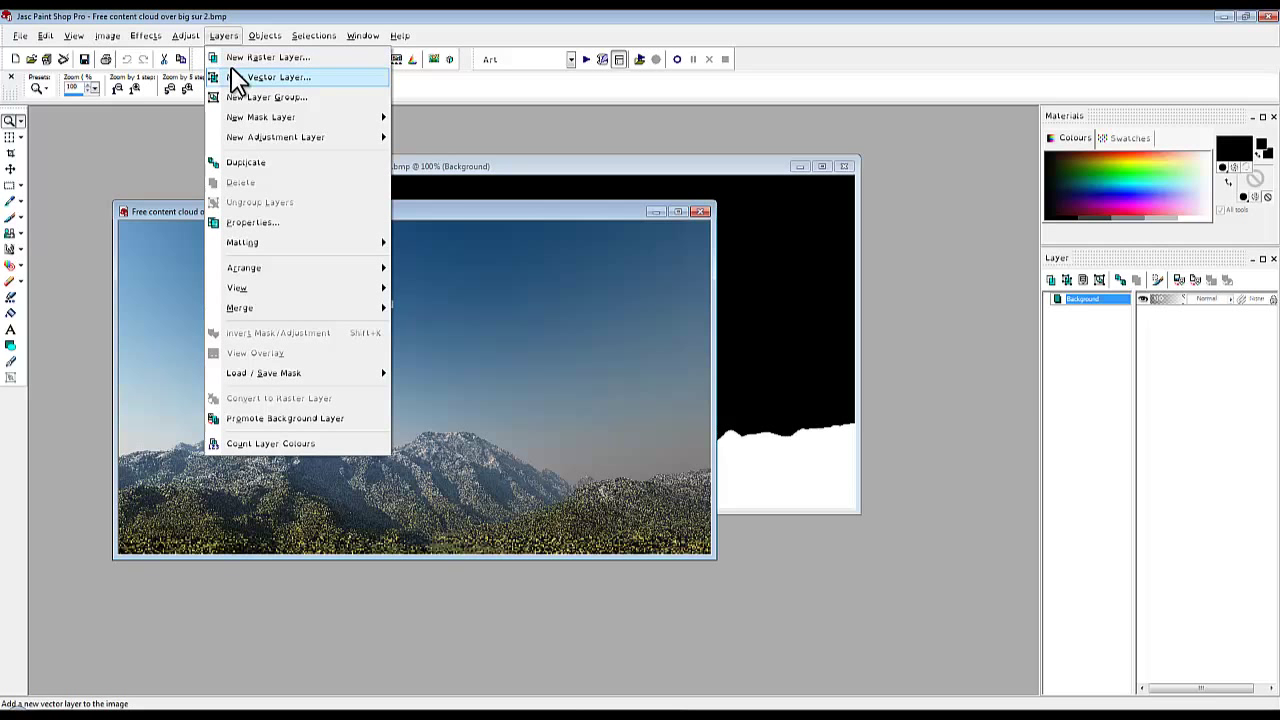
mouse_move(314, 128)
click(445, 212)
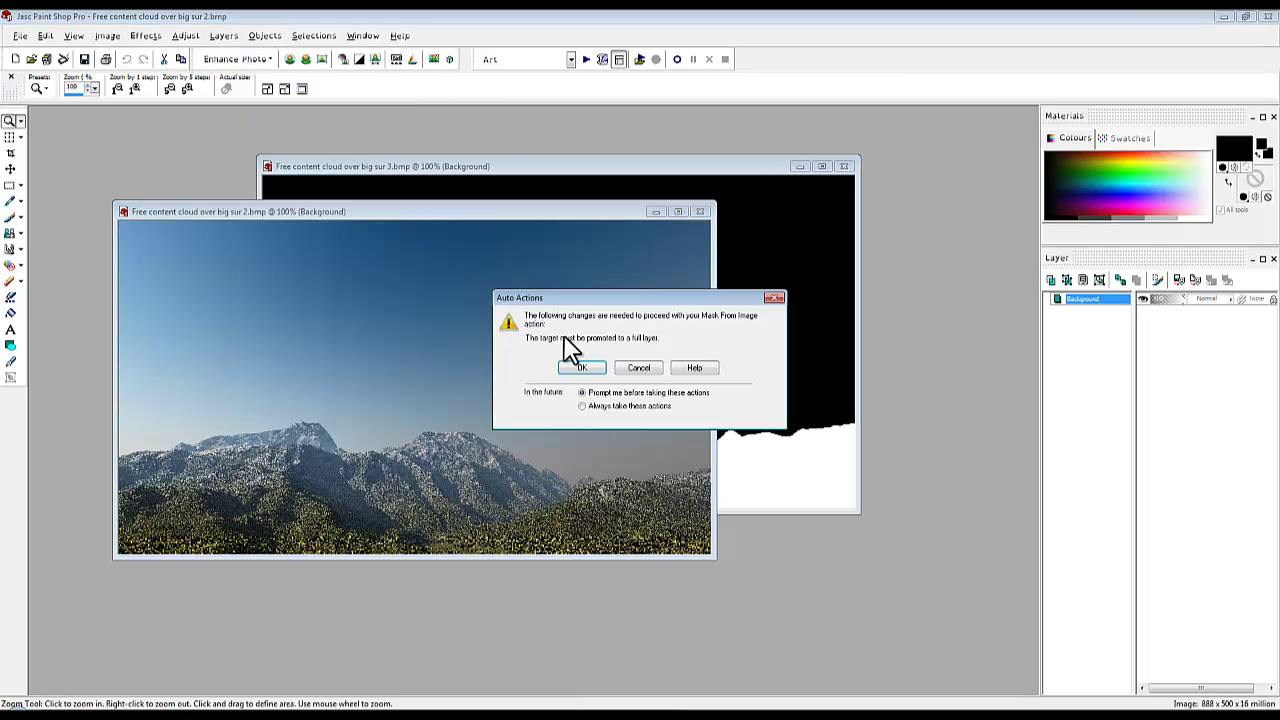
click(582, 368)
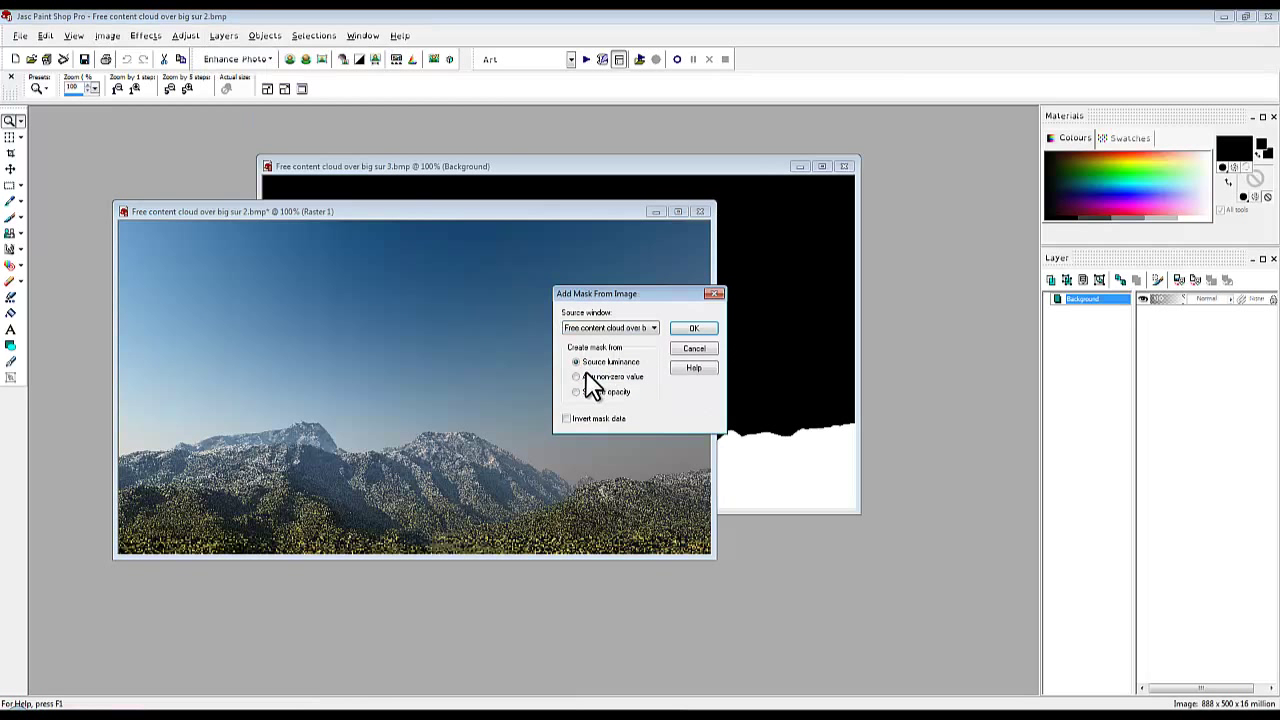
click(638, 327)
click(642, 348)
click(703, 333)
drag(425, 211, 465, 211)
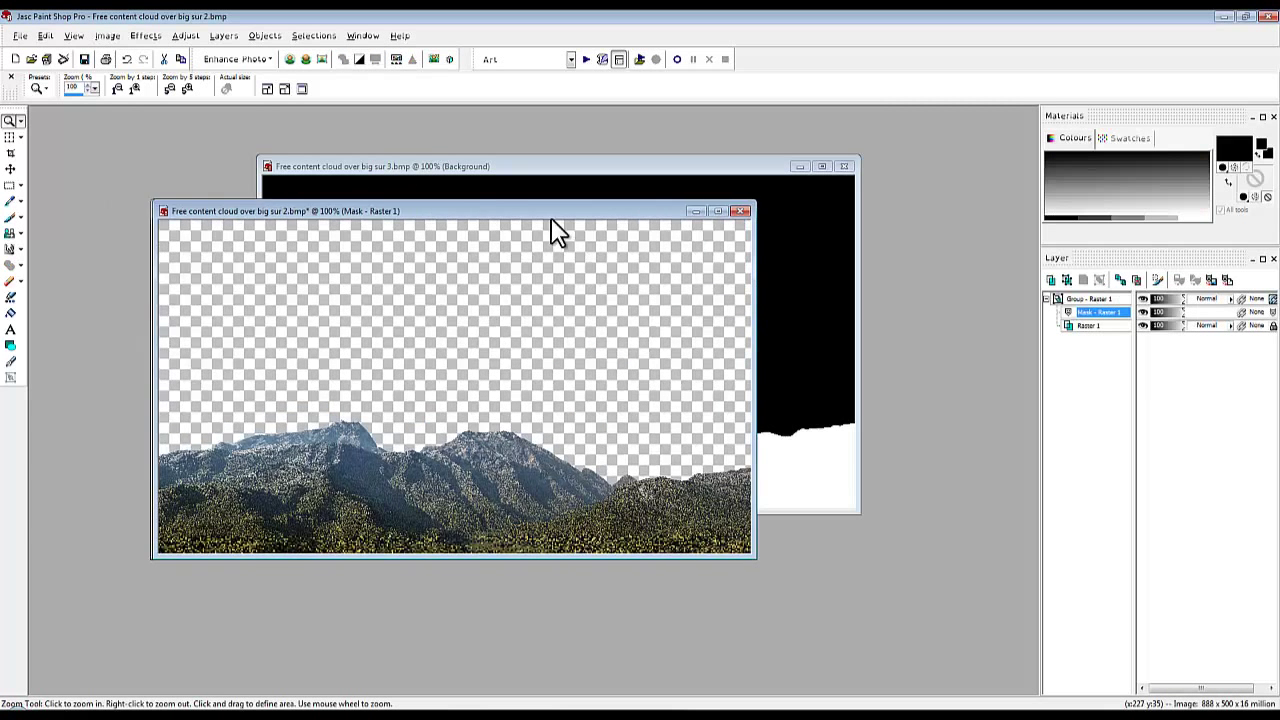
drag(551, 222, 709, 282)
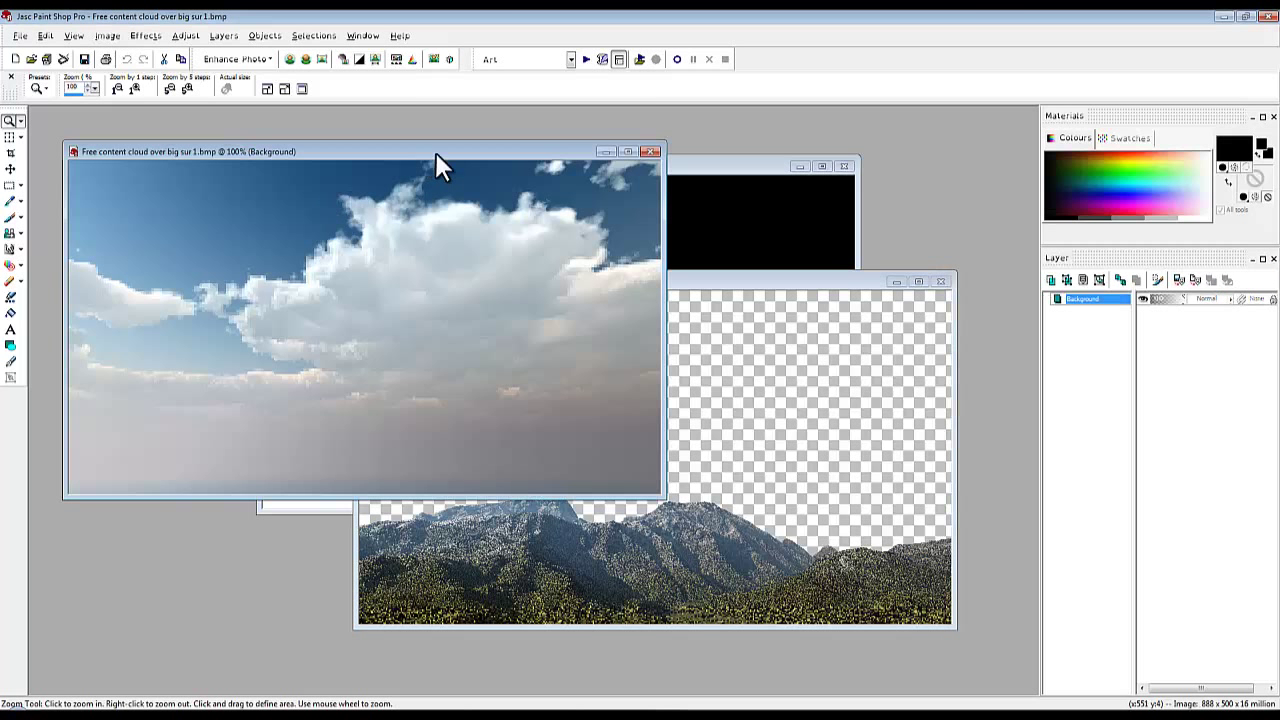
Paste the cloud render as a new layer and drag the masked terrain group above it.
drag(435, 152, 383, 146)
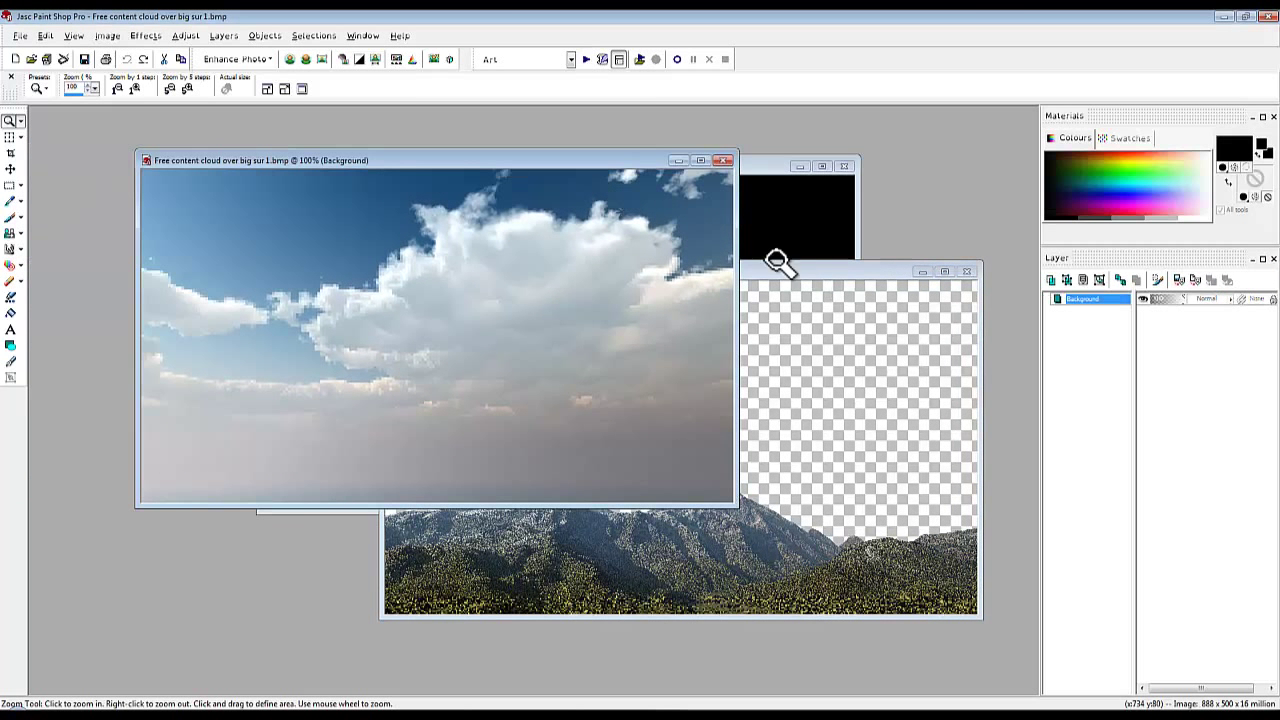
click(793, 266)
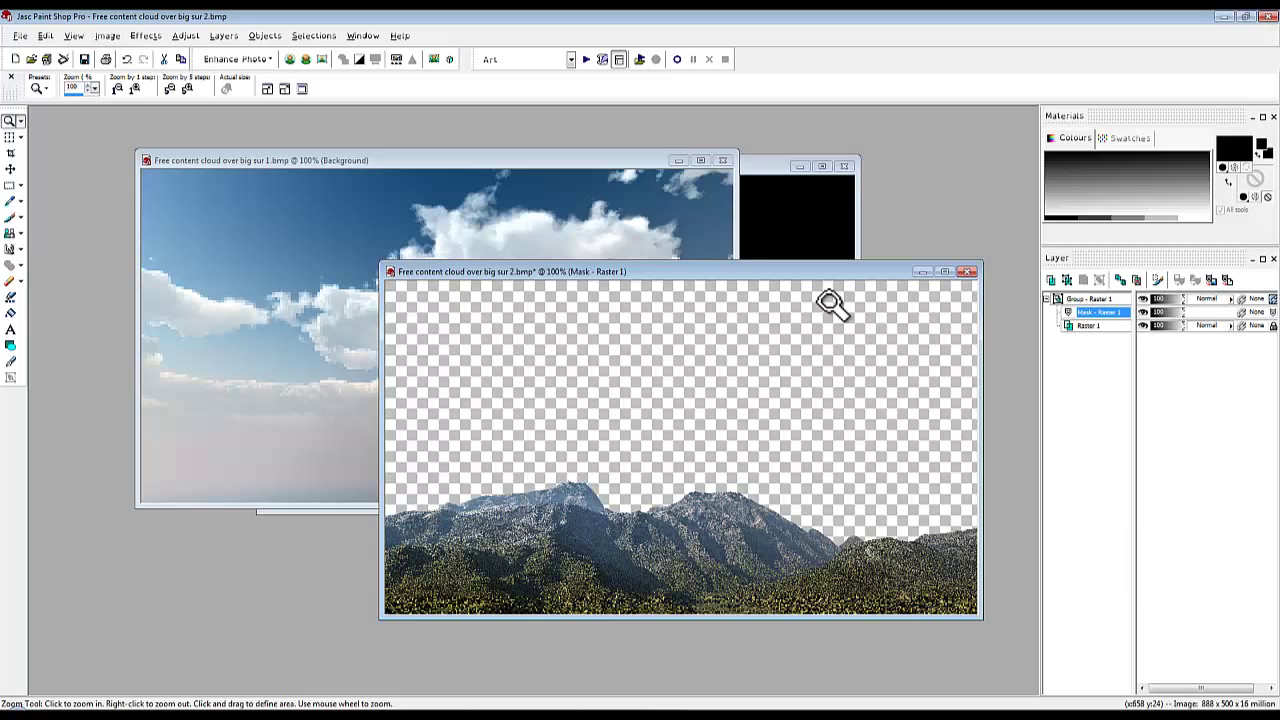
key(ctrl+l)
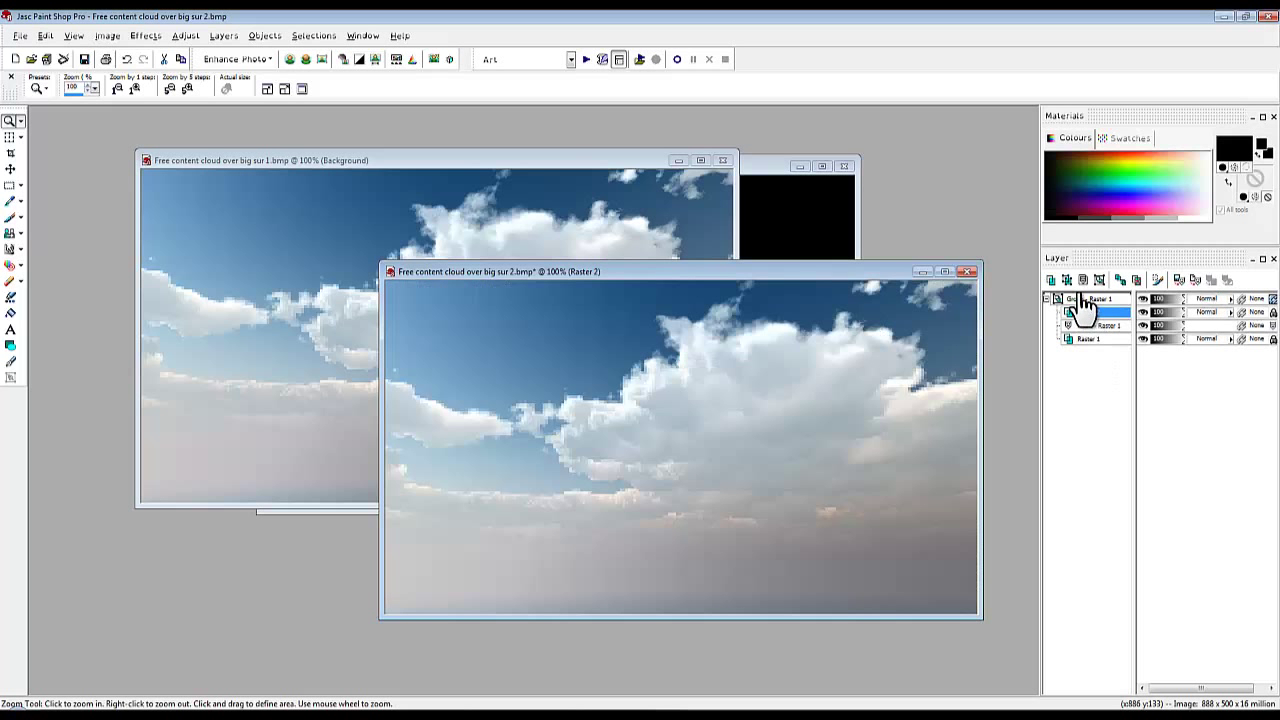
drag(1085, 305, 1060, 300)
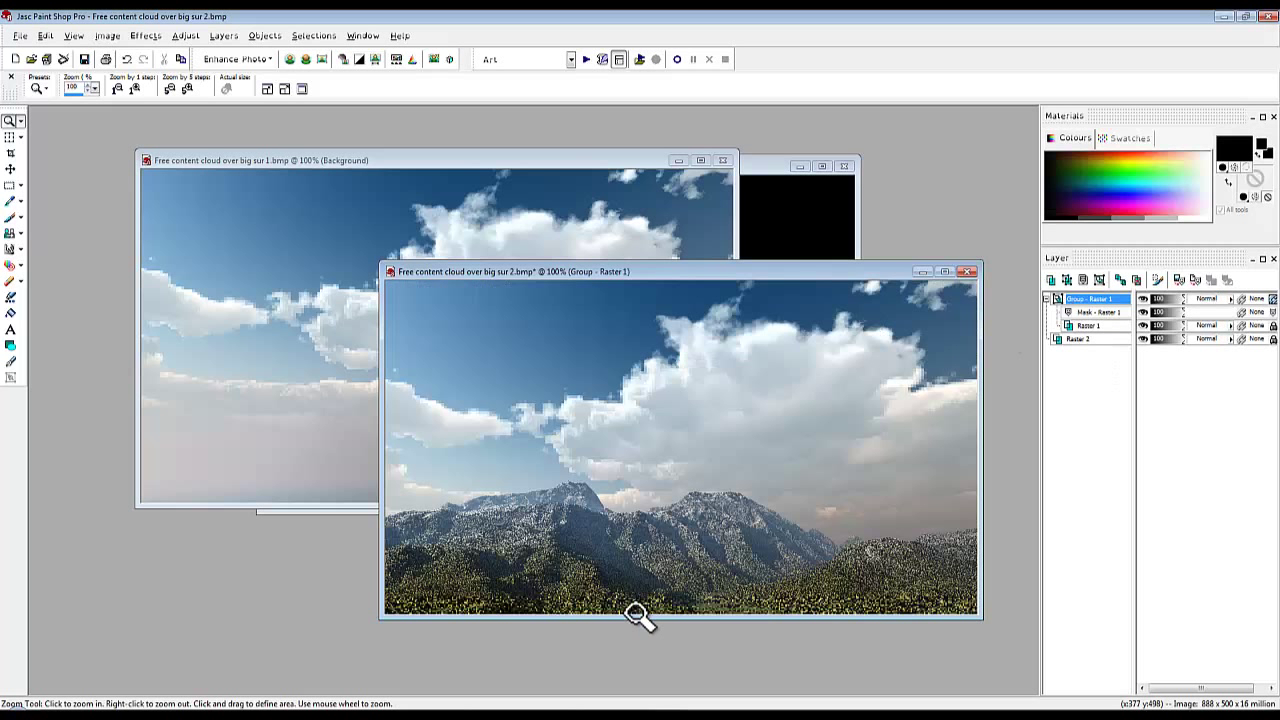
drag(754, 272, 681, 232)
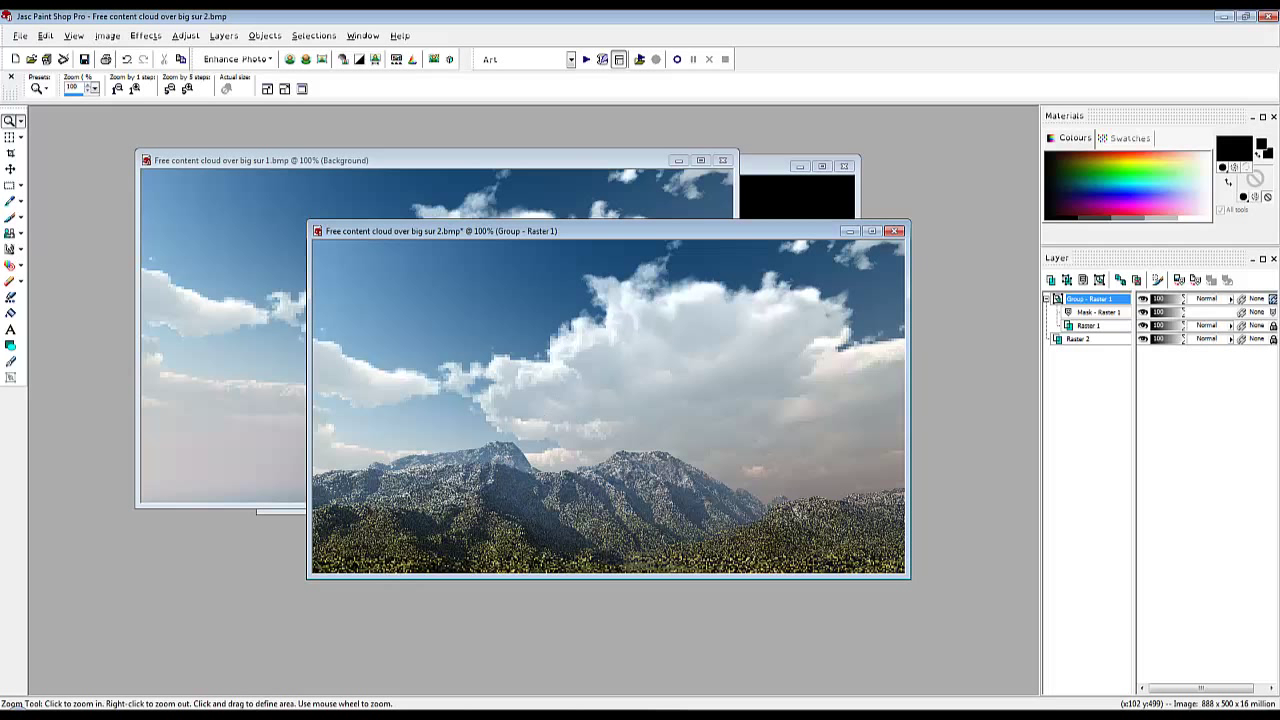
Return to Bryce and apply File > Revert to Saved to restore the clouds-over-mountains scene.
click(190, 692)
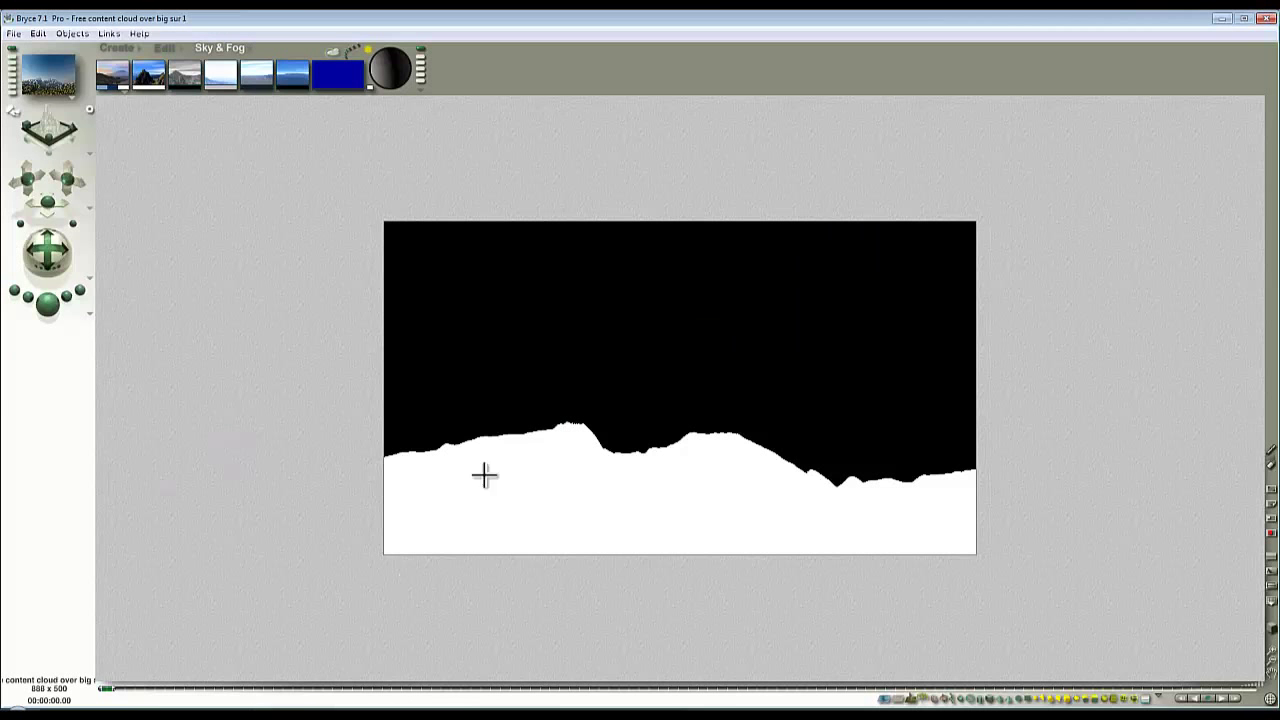
click(14, 33)
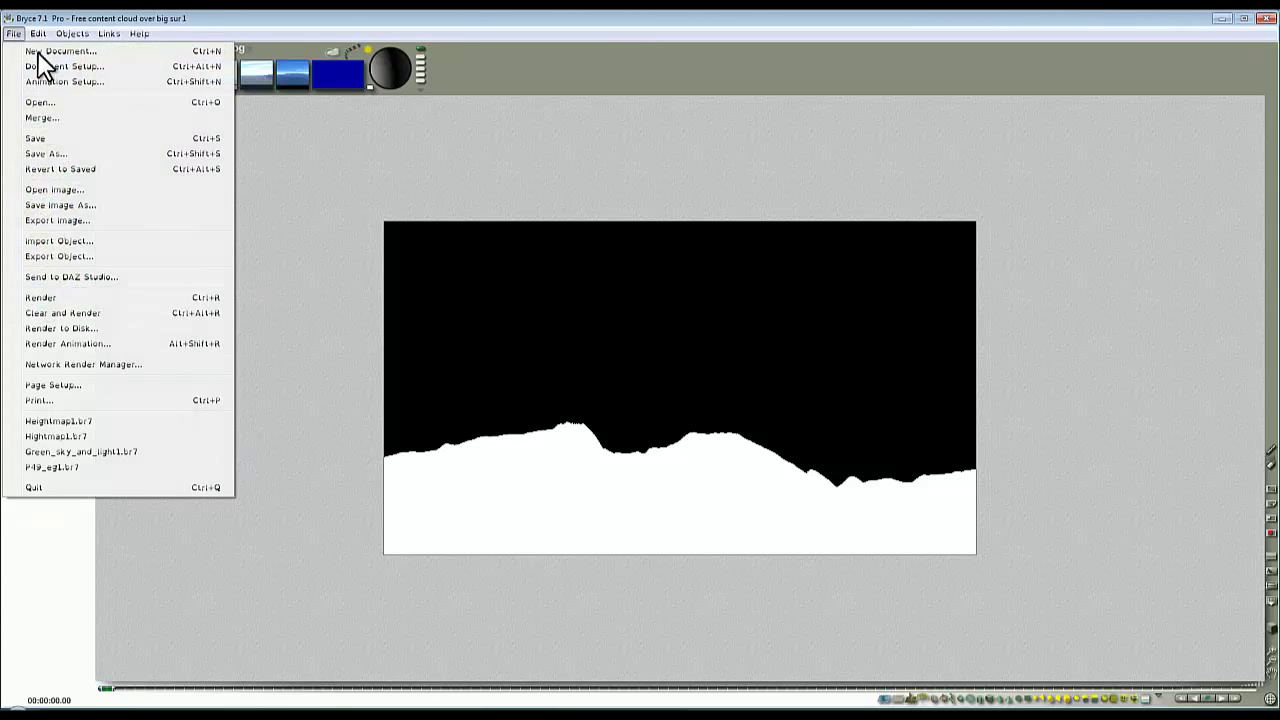
click(101, 174)
click(694, 369)
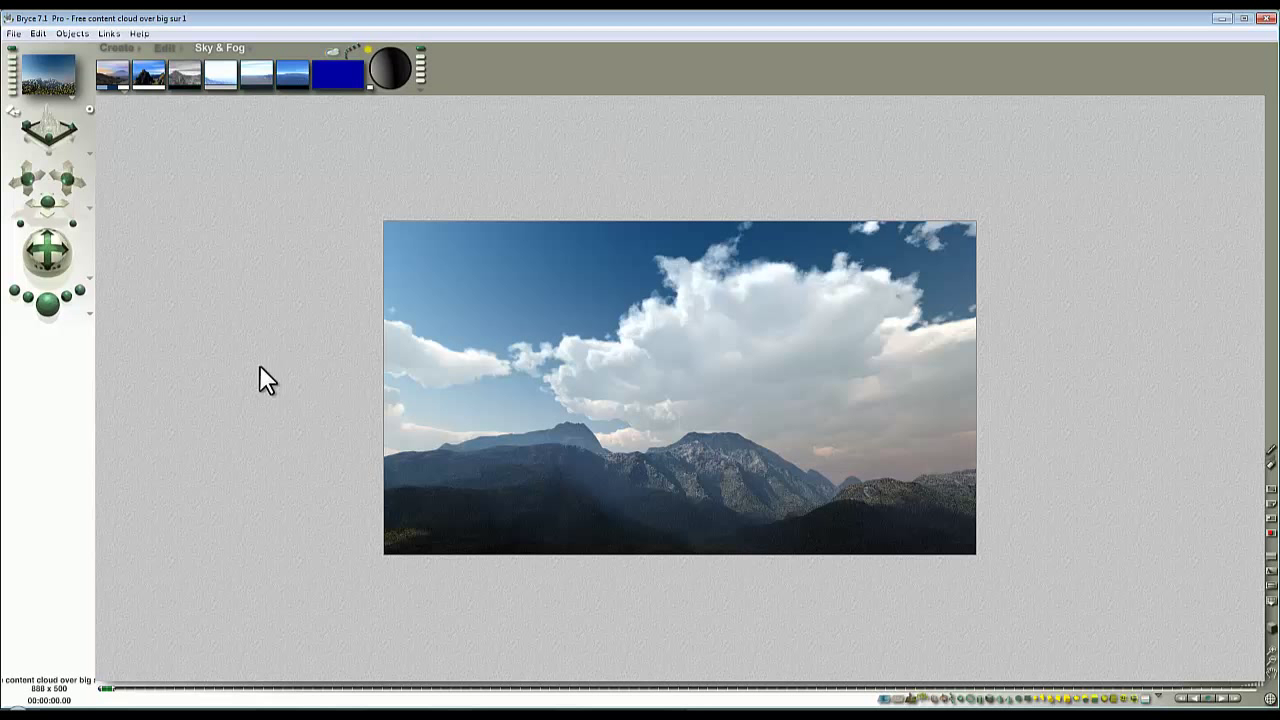
Review the Sky Lab's Sun & Moon and IBL tabs, finishing on Sun & Moon.
click(334, 50)
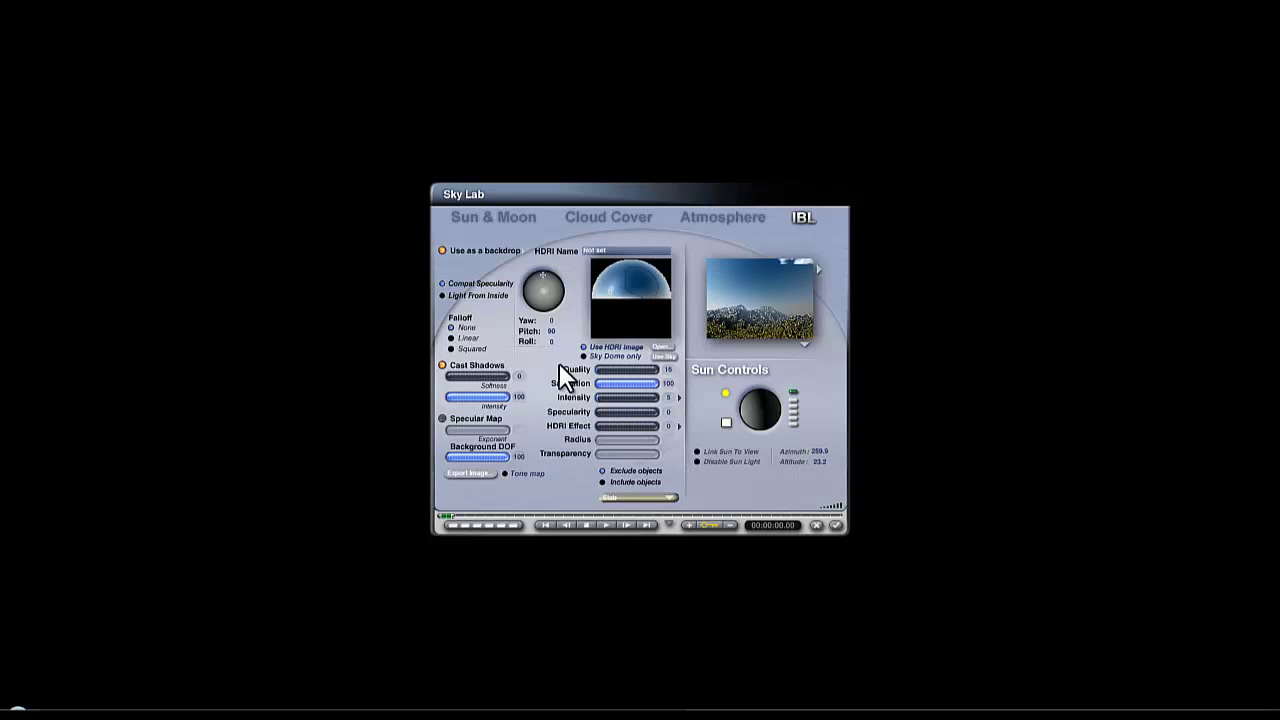
click(497, 218)
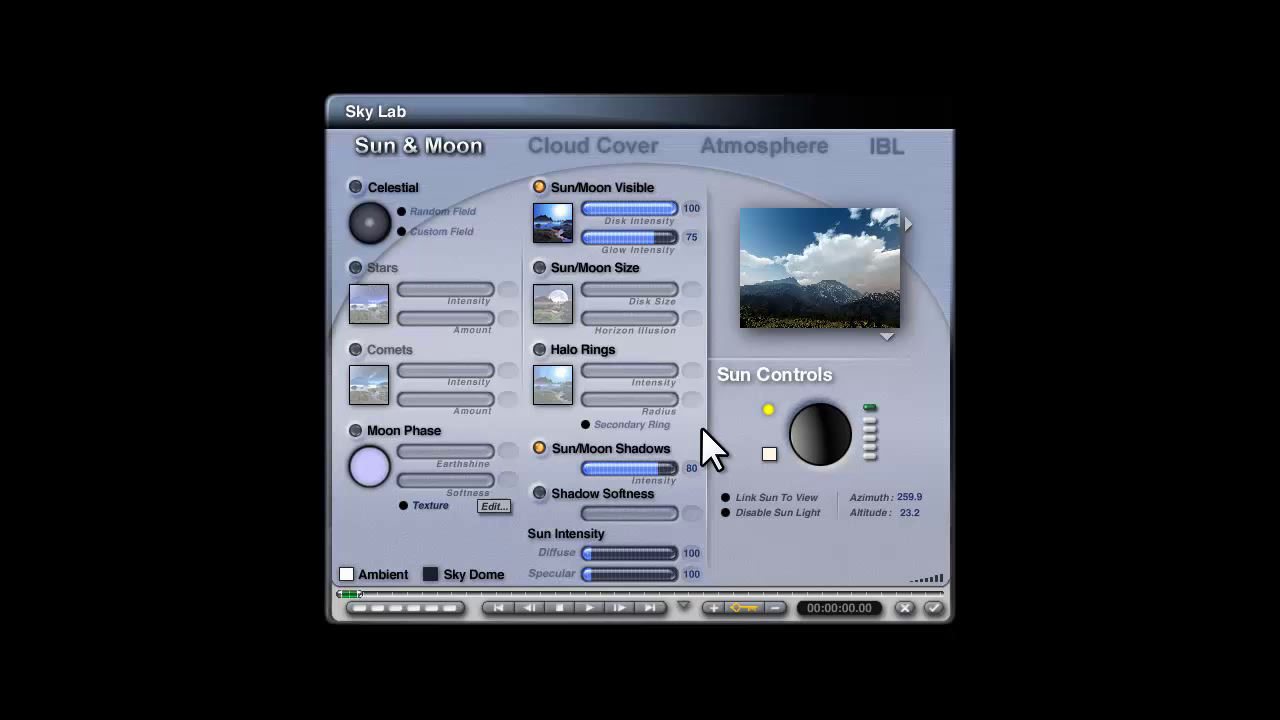
click(893, 150)
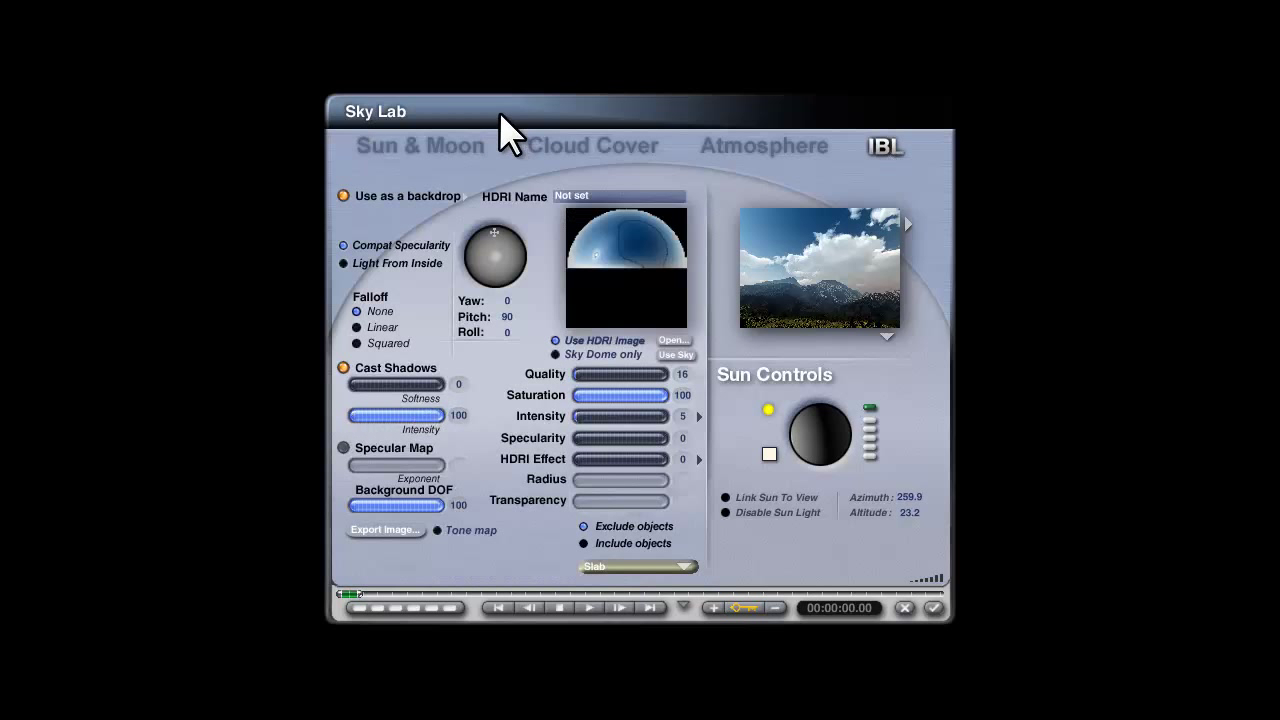
click(429, 140)
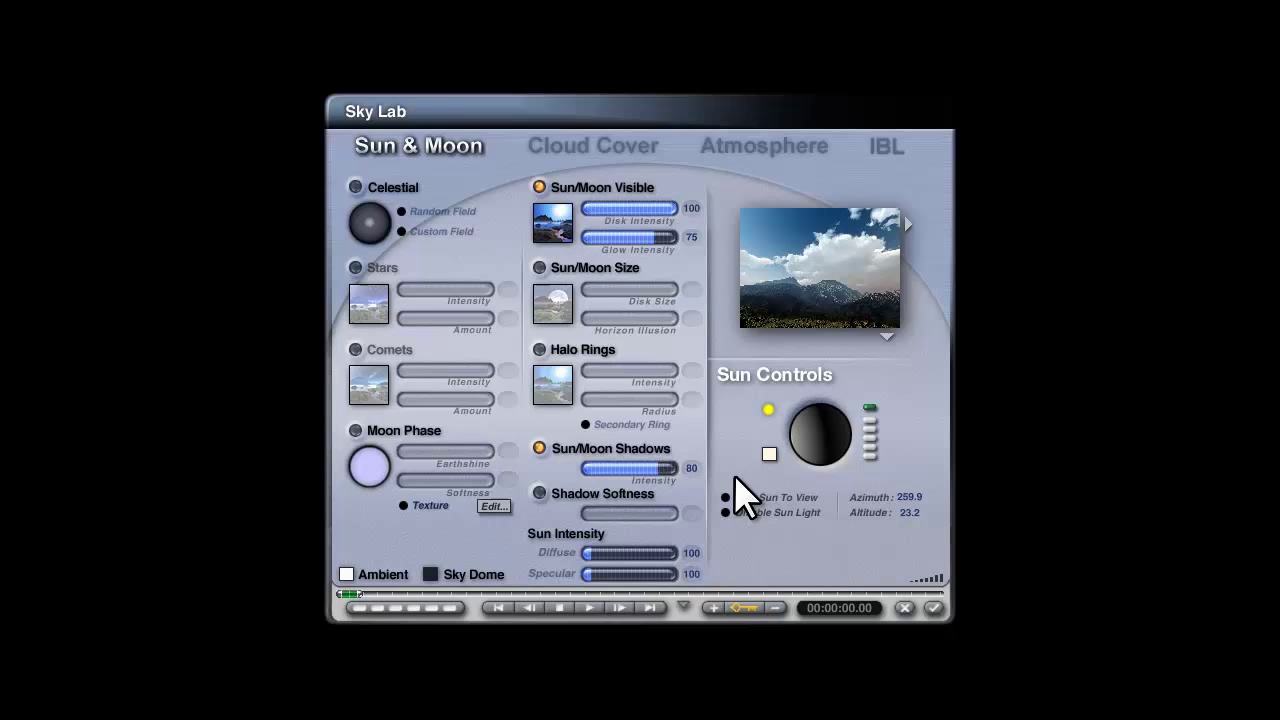
Close the Sky Lab to get back to the wireframe view of the Big Sur terrain and cube.
click(903, 609)
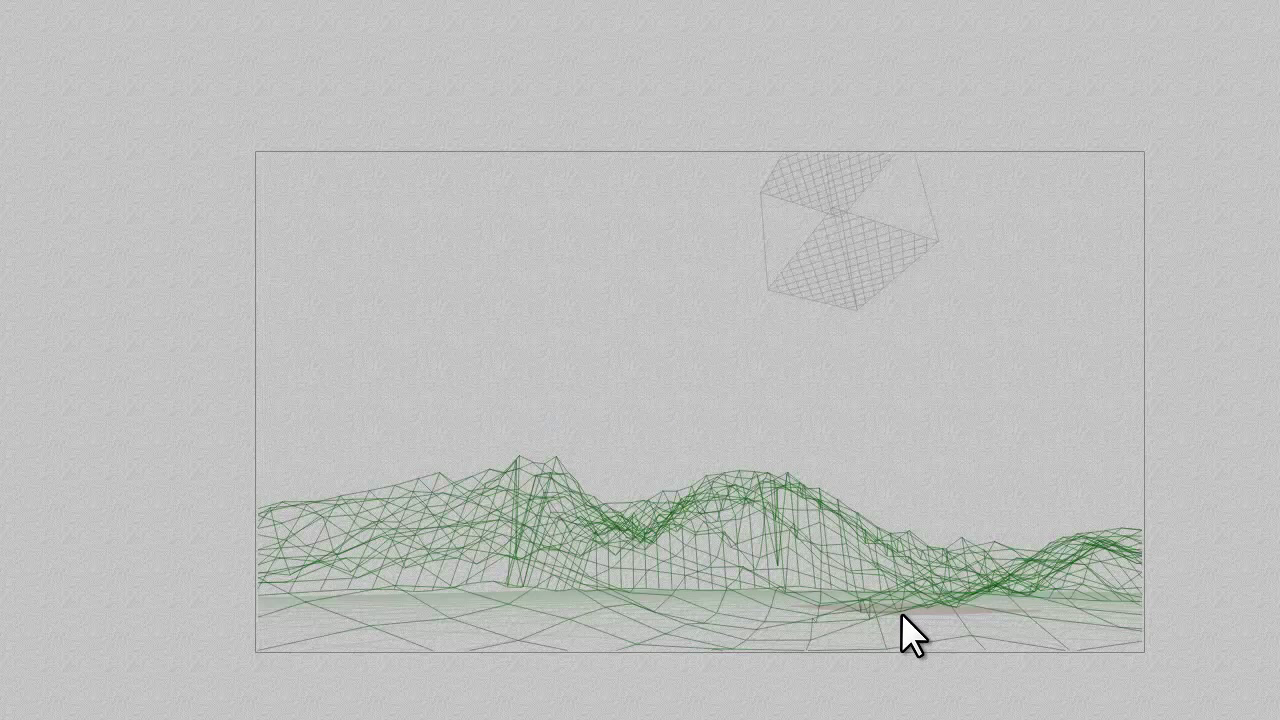